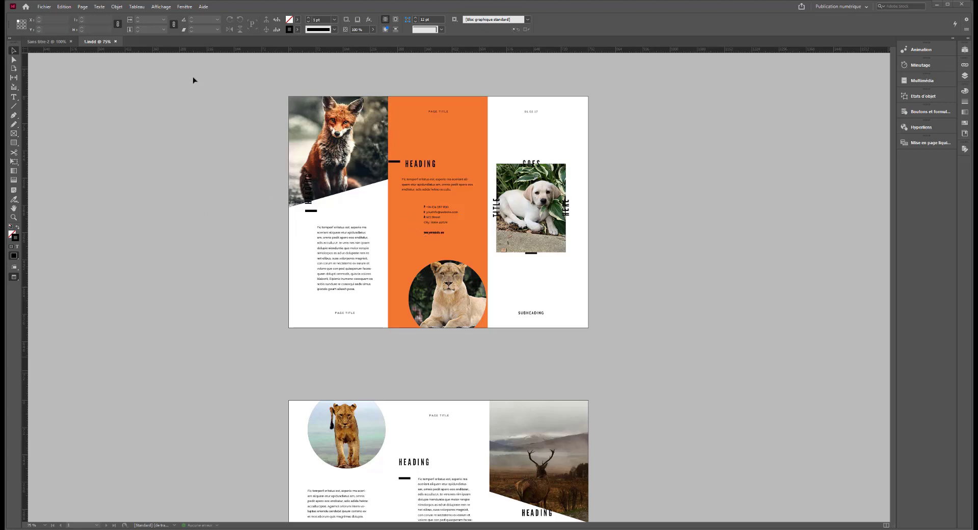
Open the Hyperliens list used to manage the document's interactive links
{"action": "left_click", "coordinate": [188, 7]}
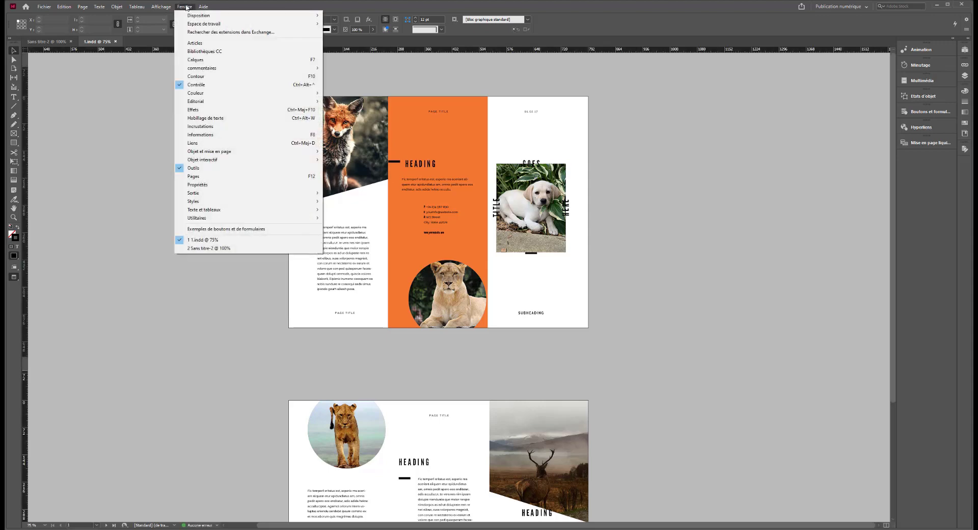
{"action": "mouse_move", "coordinate": [209, 162]}
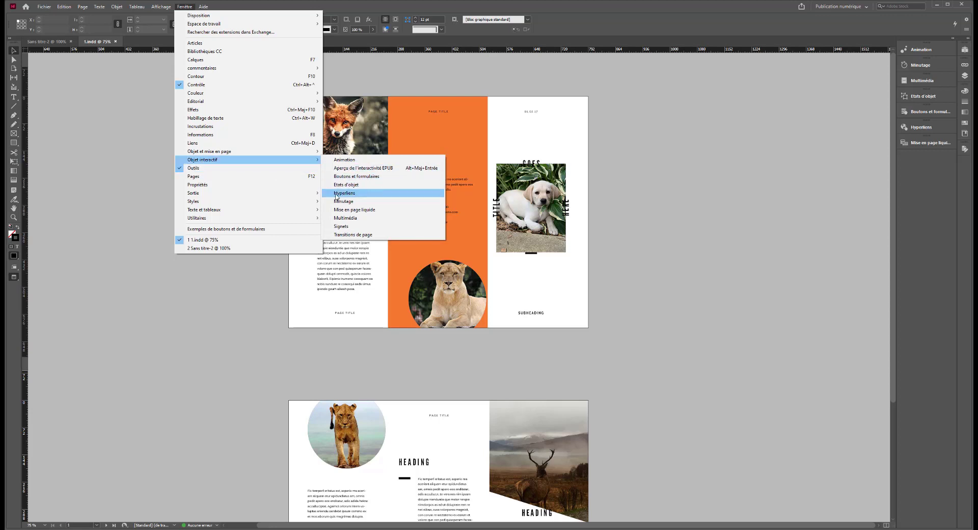
{"action": "left_click", "coordinate": [923, 143]}
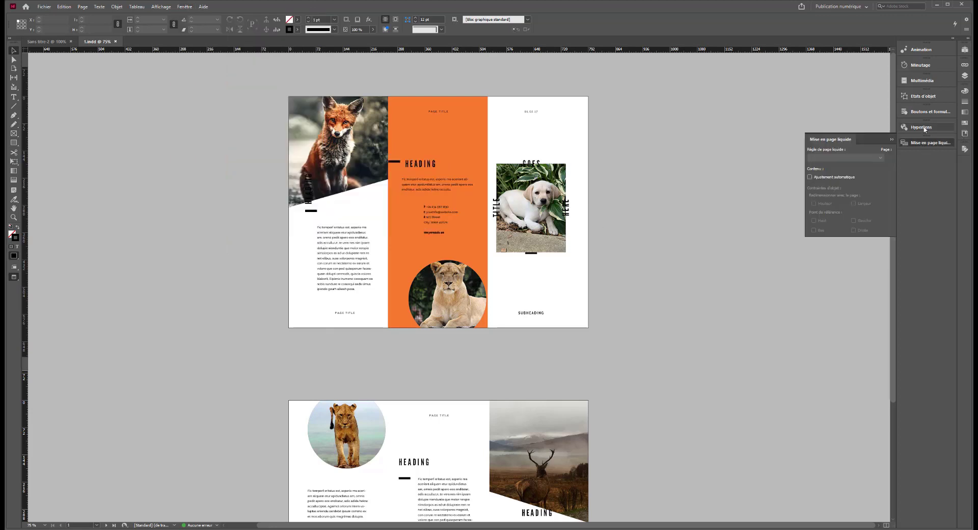
{"action": "left_click", "coordinate": [924, 127]}
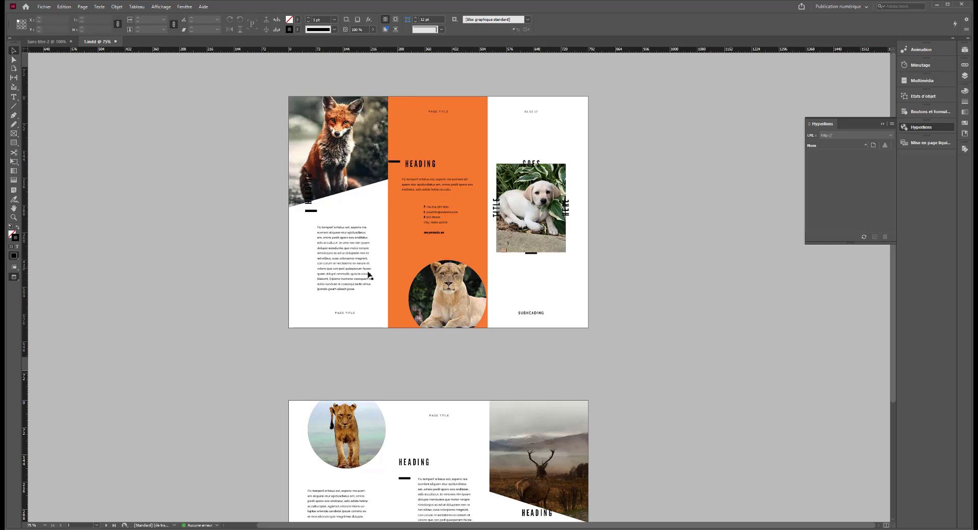
Deselect everything and leave the preview display so that frame edges, margins and guides are shown
{"action": "double_click", "coordinate": [415, 175]}
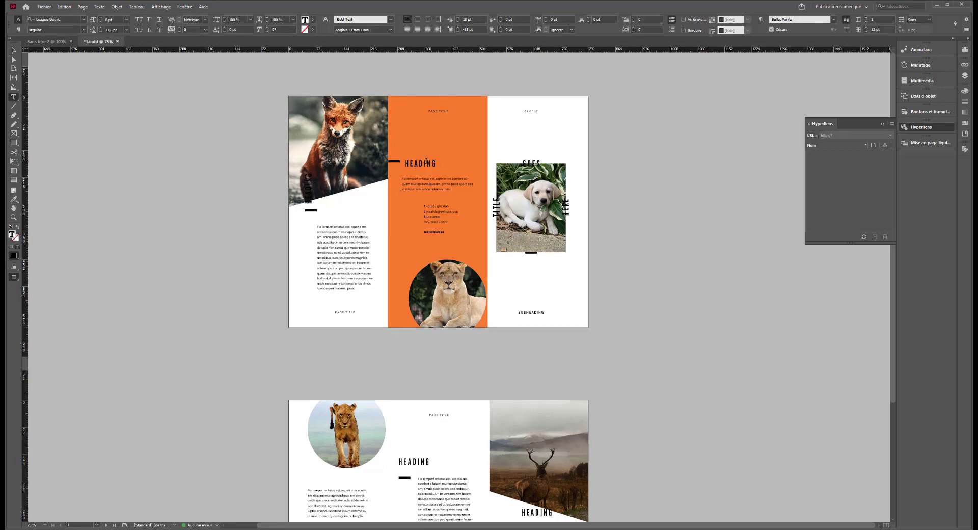
{"action": "left_click", "coordinate": [14, 51]}
{"action": "left_click", "coordinate": [242, 156]}
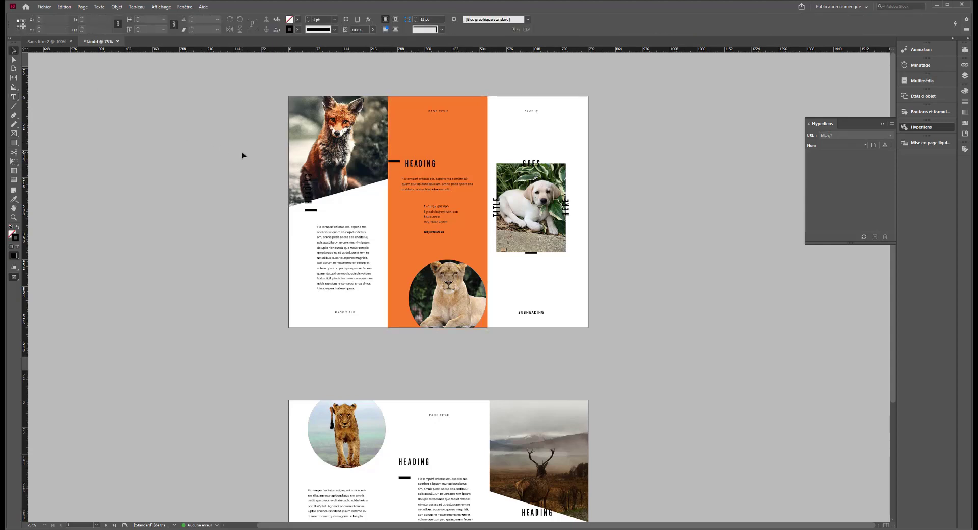
{"action": "key", "text": "w"}
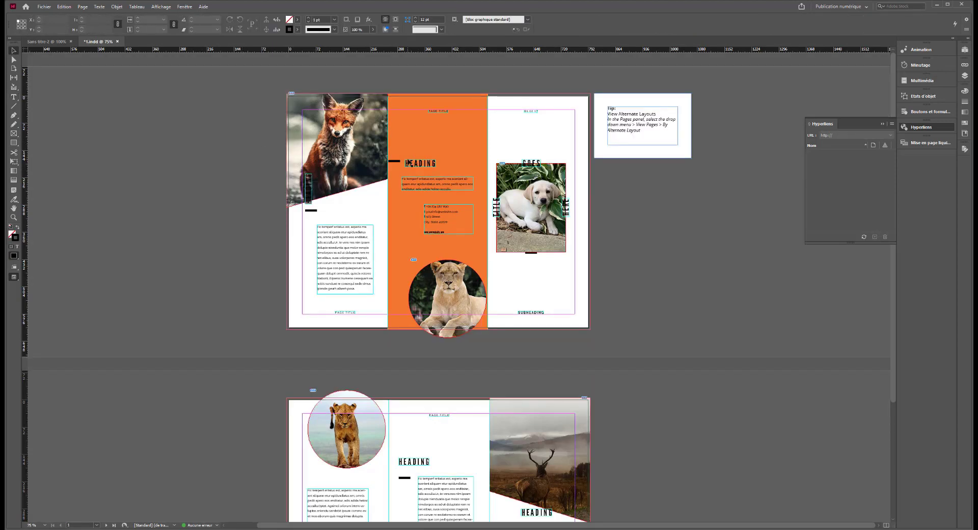
Select the word HEADING in the orange column and start a new hyperlink on it
{"action": "double_click", "coordinate": [421, 162]}
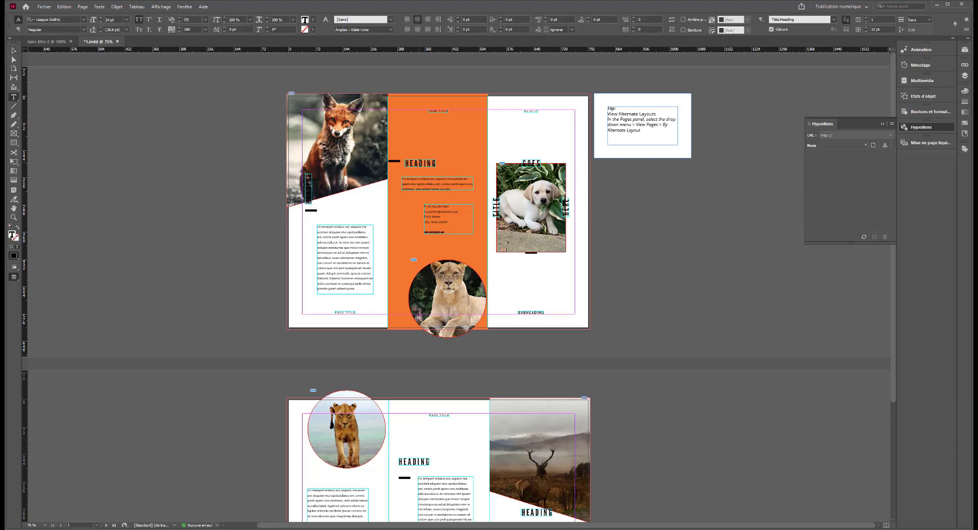
{"action": "double_click", "coordinate": [421, 162]}
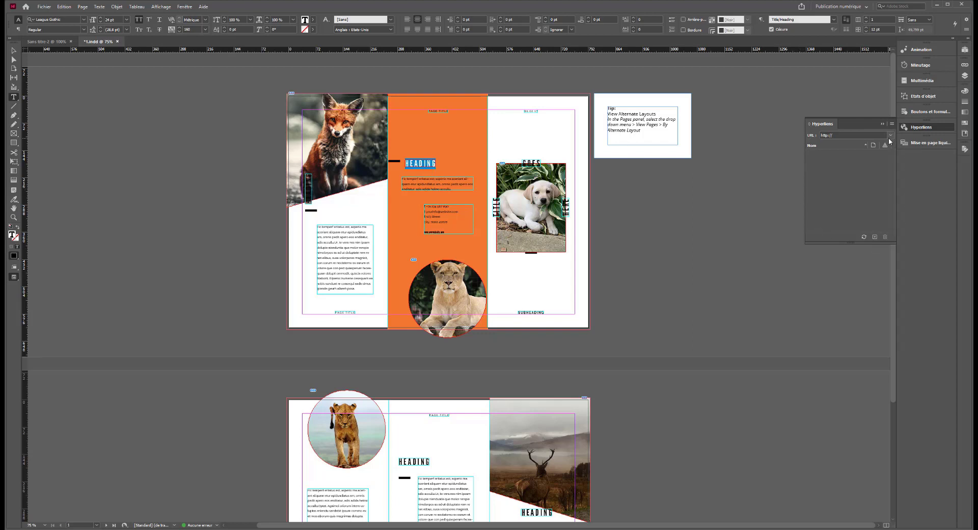
{"action": "left_click", "coordinate": [838, 134]}
{"action": "left_click", "coordinate": [874, 236]}
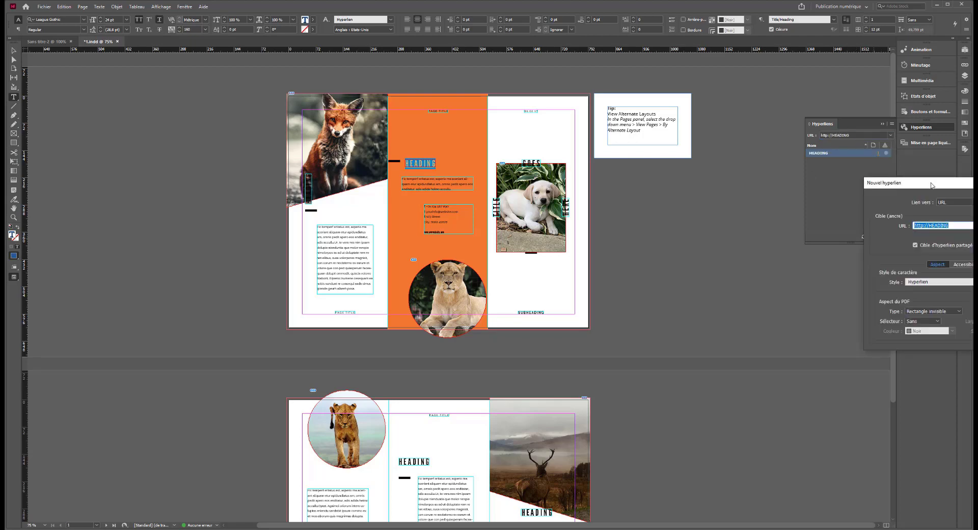
{"action": "left_click_drag", "start_coordinate": [952, 187], "coordinate": [653, 223]}
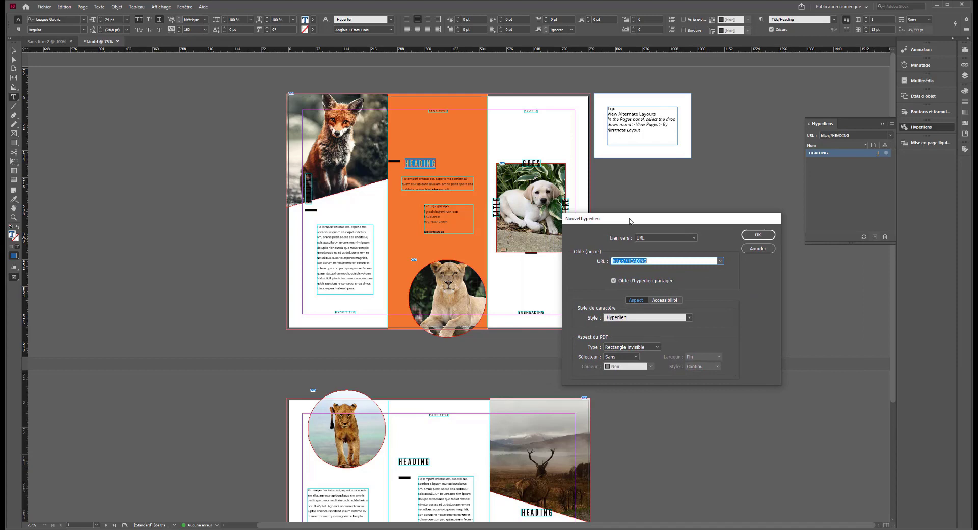
{"action": "left_click", "coordinate": [677, 237]}
{"action": "left_click", "coordinate": [676, 238]}
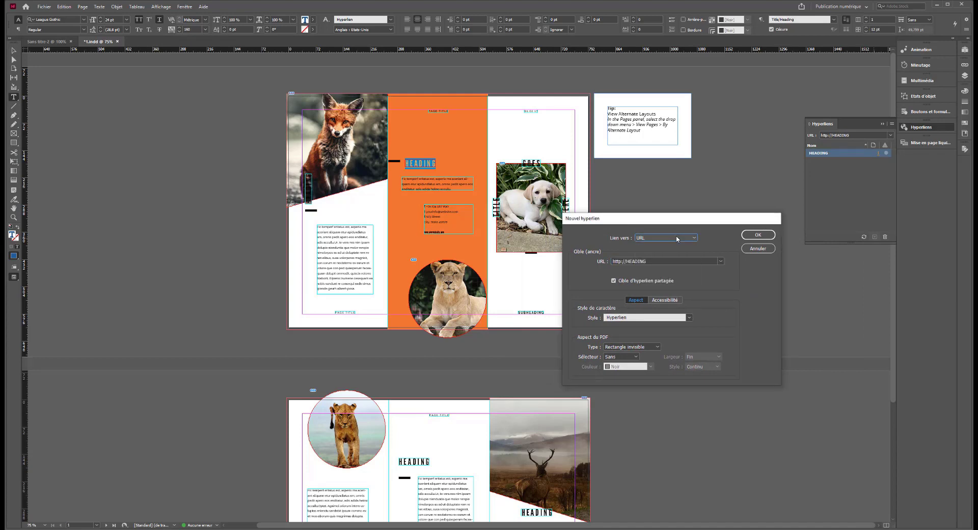
{"action": "left_click", "coordinate": [676, 237]}
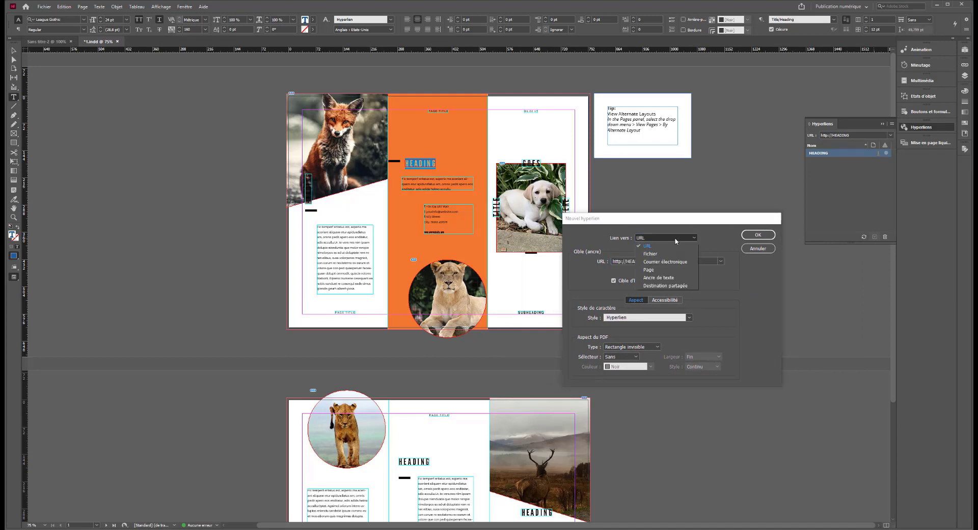
{"action": "left_click", "coordinate": [648, 247]}
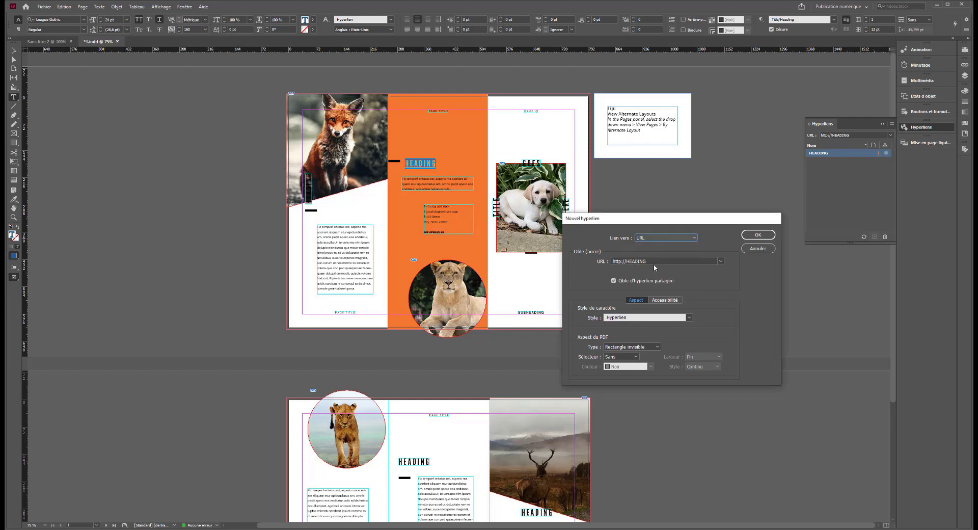
{"action": "left_click_drag", "start_coordinate": [648, 263], "coordinate": [626, 261]}
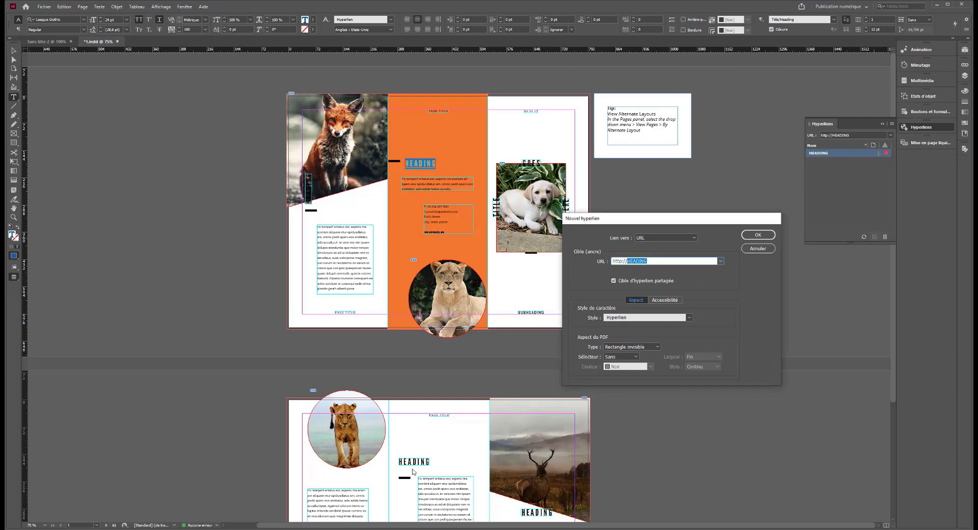
{"action": "key", "text": "alt+Tab"}
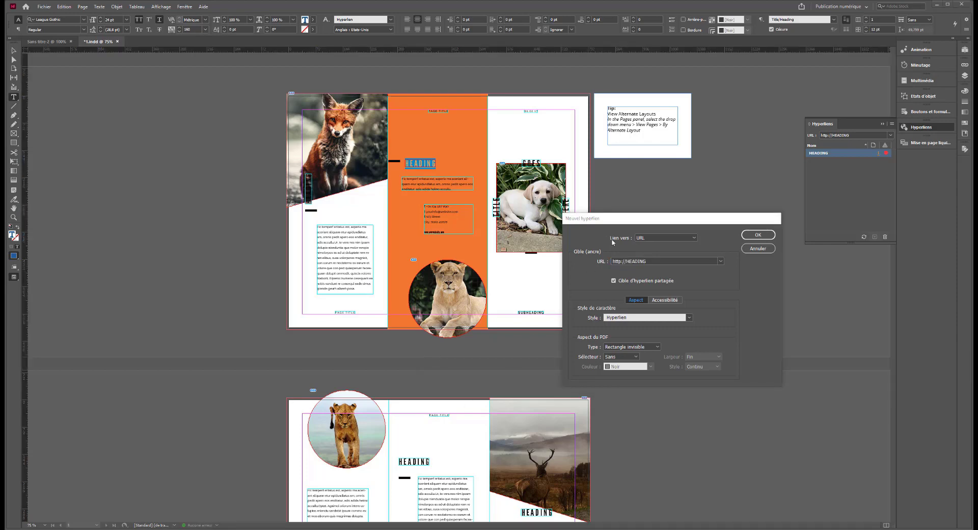
{"action": "key", "text": "alt+Tab"}
{"action": "type", "text": "www.youtube.com/c/OlivierKrakus"}
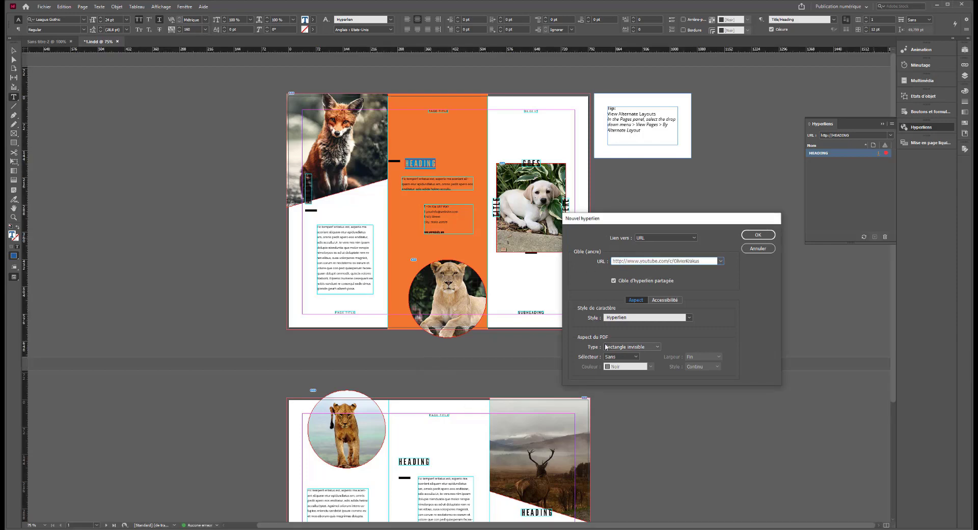
{"action": "left_click", "coordinate": [614, 279]}
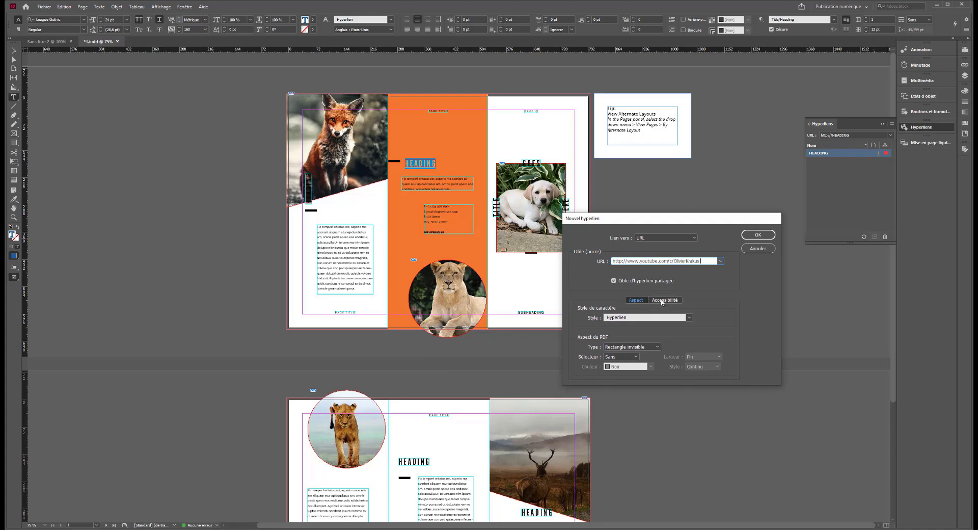
Choose Hyperlien as the character style for the linked heading
{"action": "left_click", "coordinate": [688, 317]}
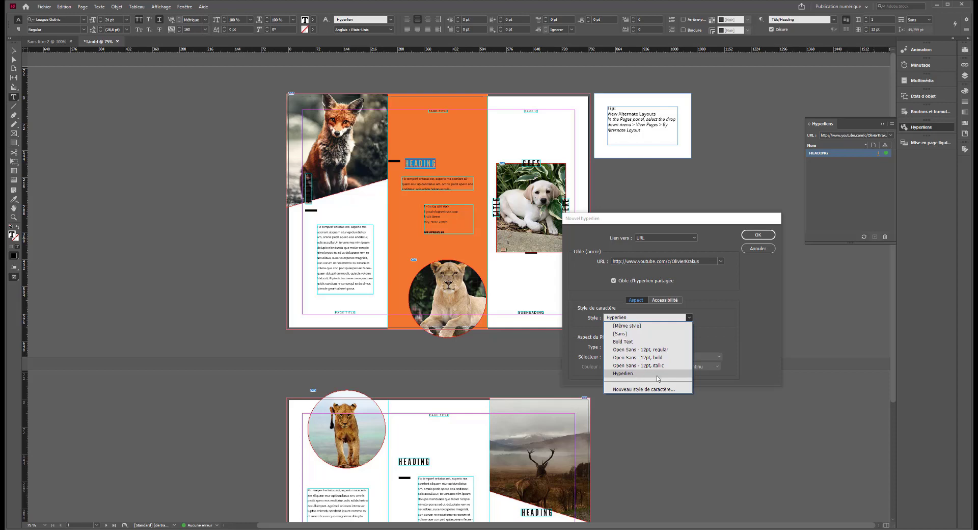
{"action": "left_click", "coordinate": [632, 377]}
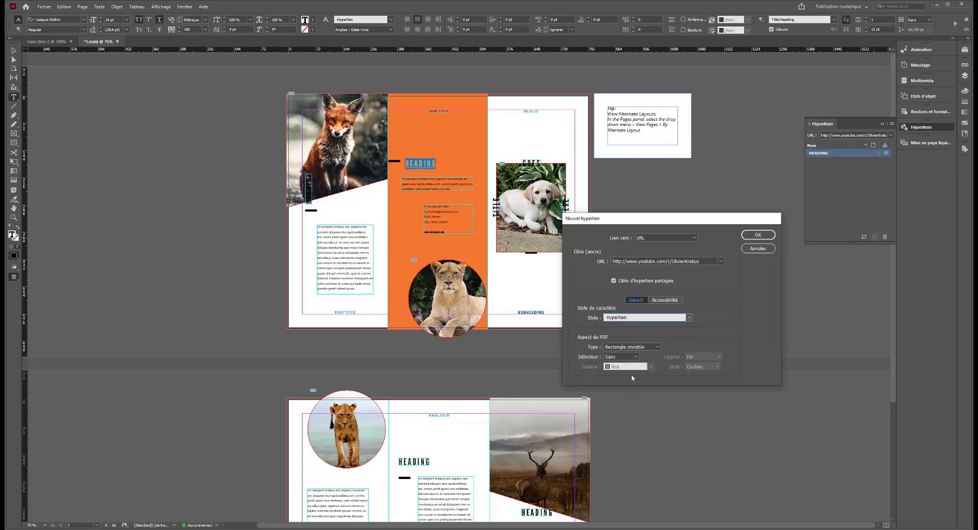
{"action": "left_click", "coordinate": [686, 317]}
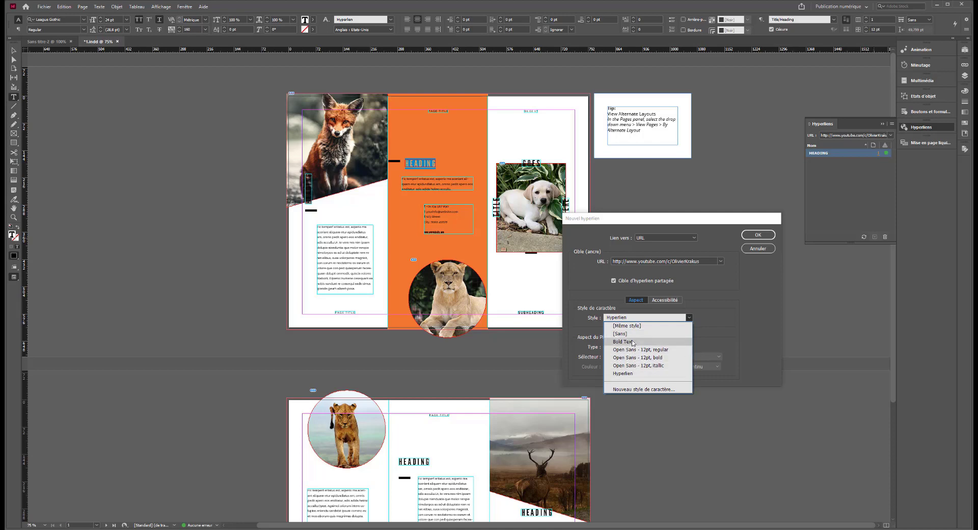
{"action": "left_click", "coordinate": [705, 304]}
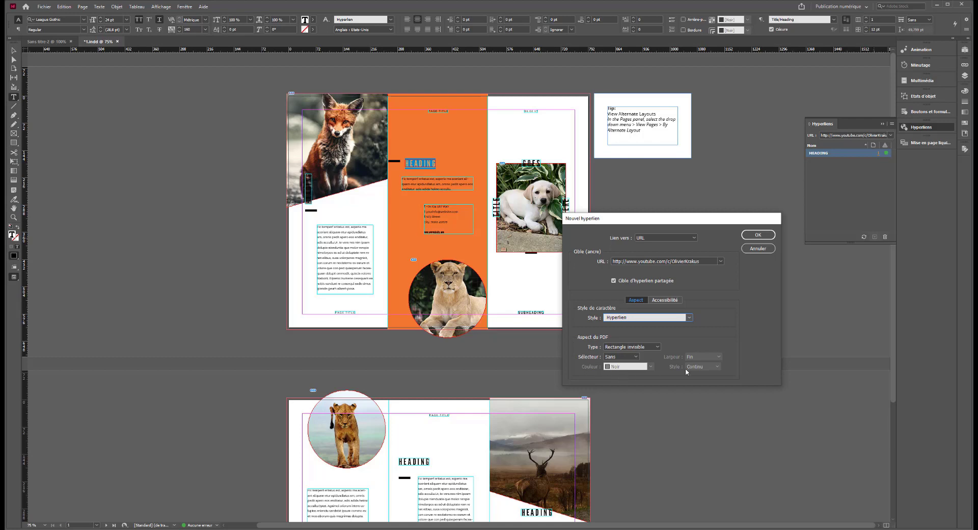
Set the link's PDF appearance to Rectangle invisible with the selector set to Sans
{"action": "left_click", "coordinate": [645, 347]}
{"action": "left_click", "coordinate": [631, 354]}
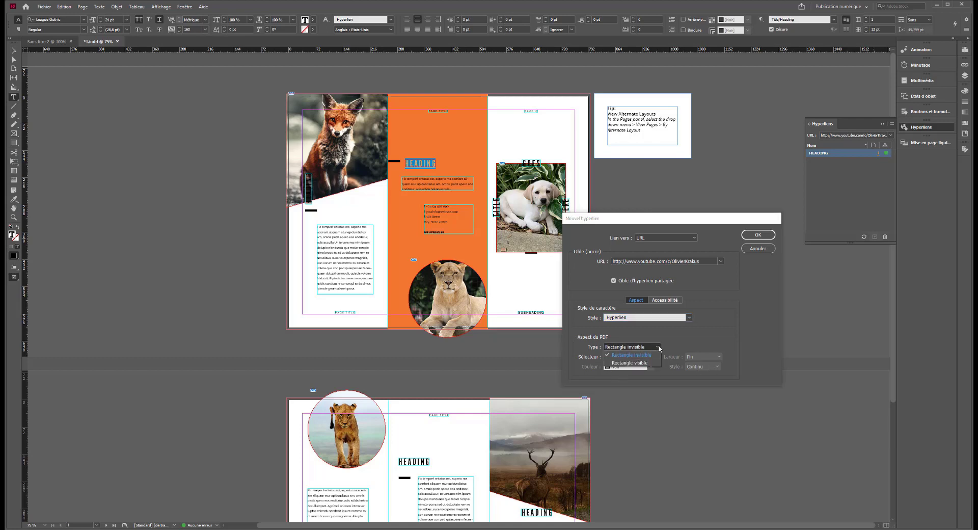
{"action": "left_click", "coordinate": [619, 356]}
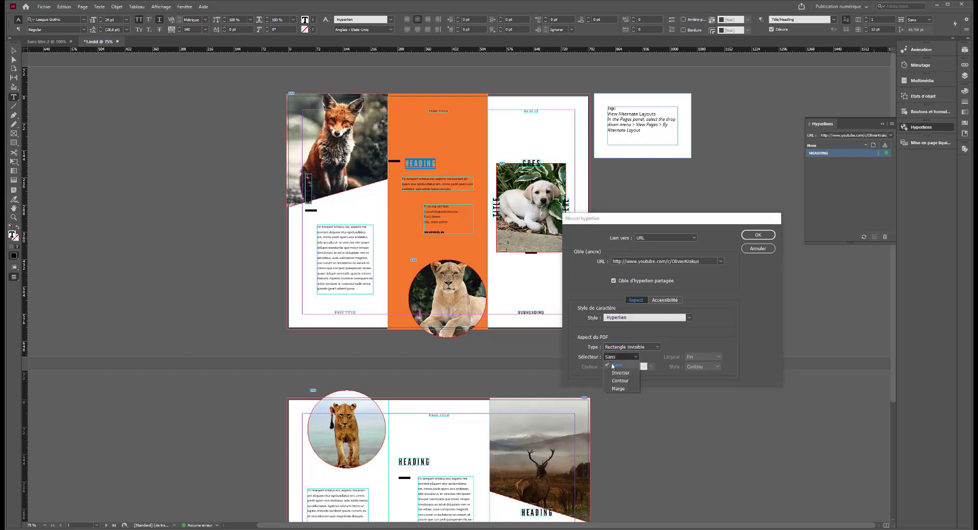
{"action": "left_click", "coordinate": [613, 365]}
{"action": "left_click", "coordinate": [614, 358]}
{"action": "left_click", "coordinate": [620, 372]}
{"action": "left_click", "coordinate": [623, 357]}
{"action": "left_click", "coordinate": [626, 365]}
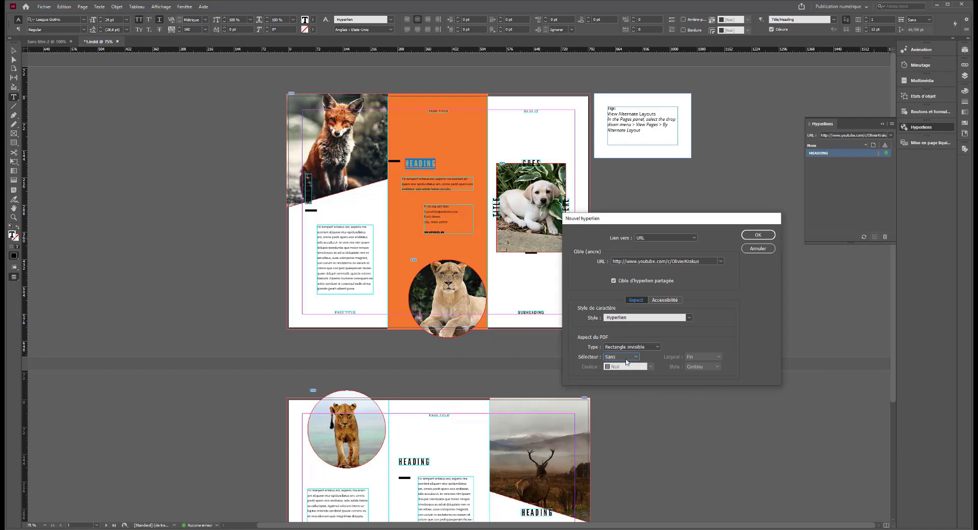
Check the hyperlink's accessibility options, leave the alternative text empty and create the link
{"action": "left_click", "coordinate": [664, 299]}
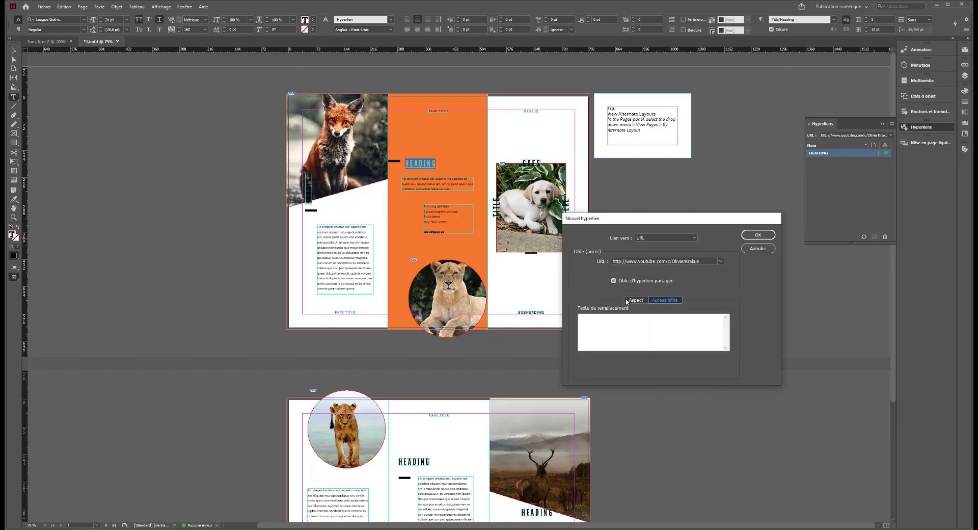
{"action": "left_click", "coordinate": [592, 319]}
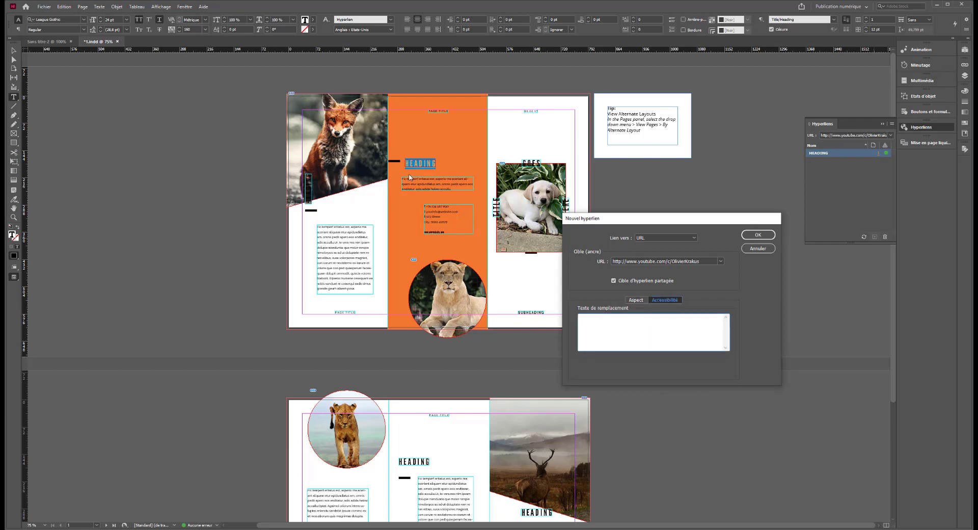
{"action": "left_click", "coordinate": [636, 300]}
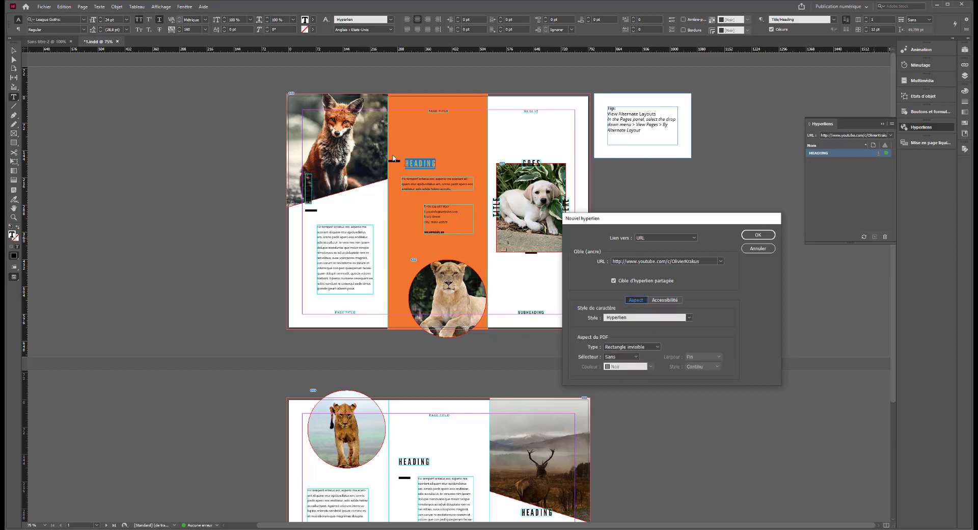
{"action": "left_click", "coordinate": [757, 234]}
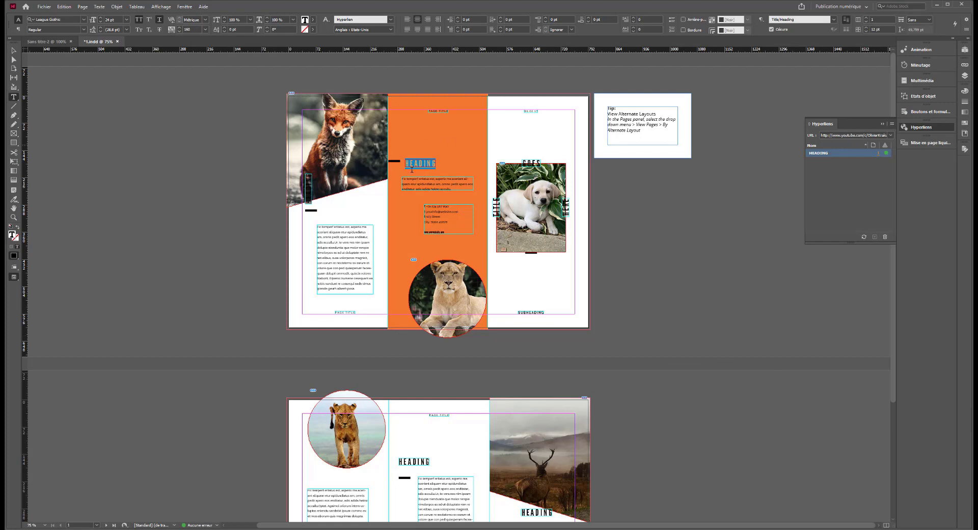
Select the linked HEADING text in the orange column and apply the Bold Text character style to it
{"action": "left_click", "coordinate": [441, 180]}
{"action": "key", "text": "ctrl+plus"}
{"action": "key", "text": "ctrl+plus"}
{"action": "key", "text": "ctrl+plus"}
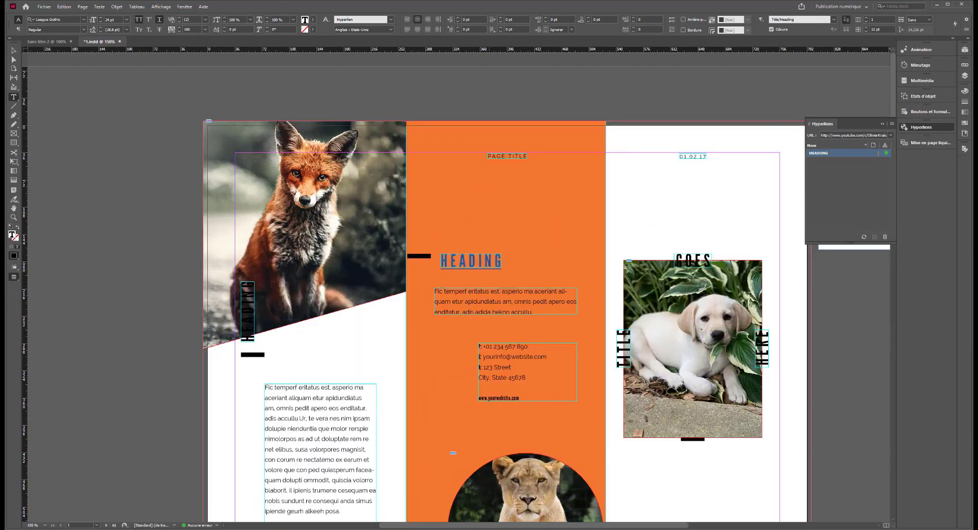
{"action": "double_click", "coordinate": [487, 261]}
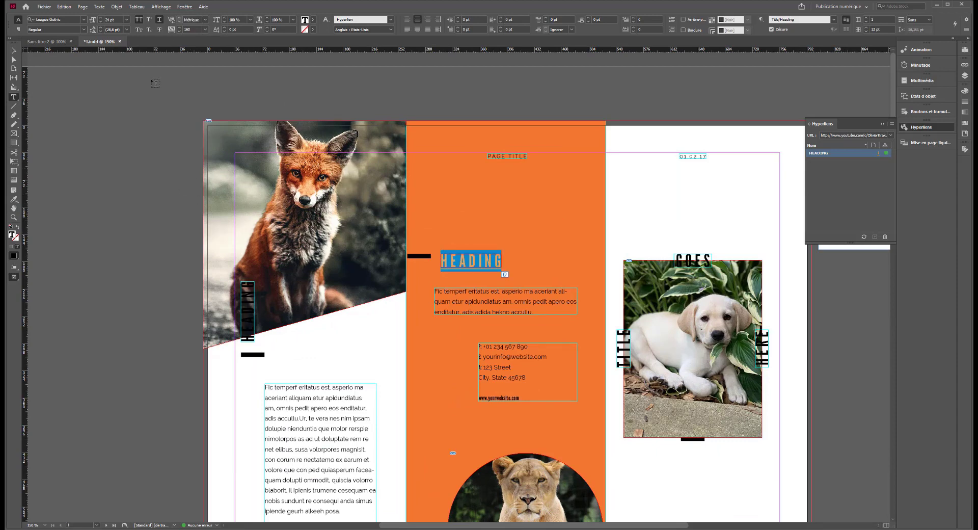
{"action": "left_click", "coordinate": [184, 6]}
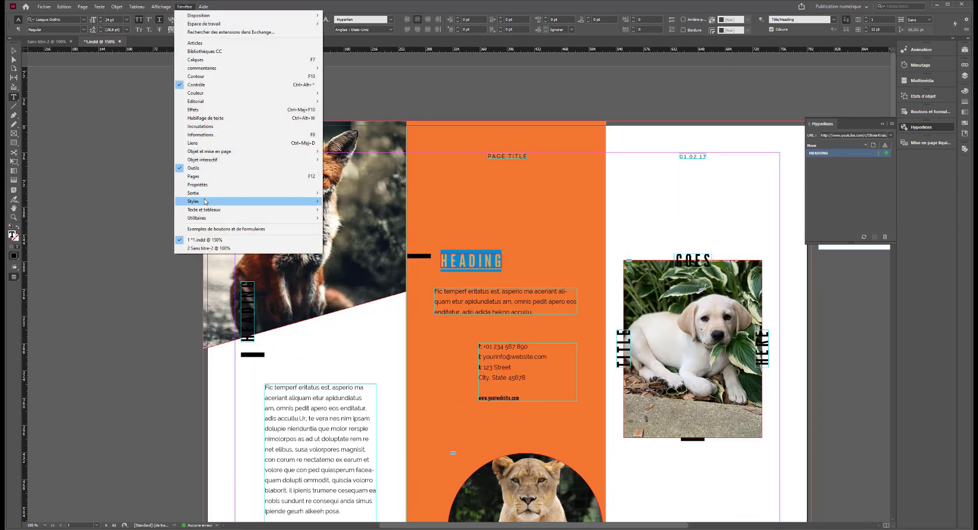
{"action": "mouse_move", "coordinate": [205, 201]}
{"action": "left_click", "coordinate": [340, 210]}
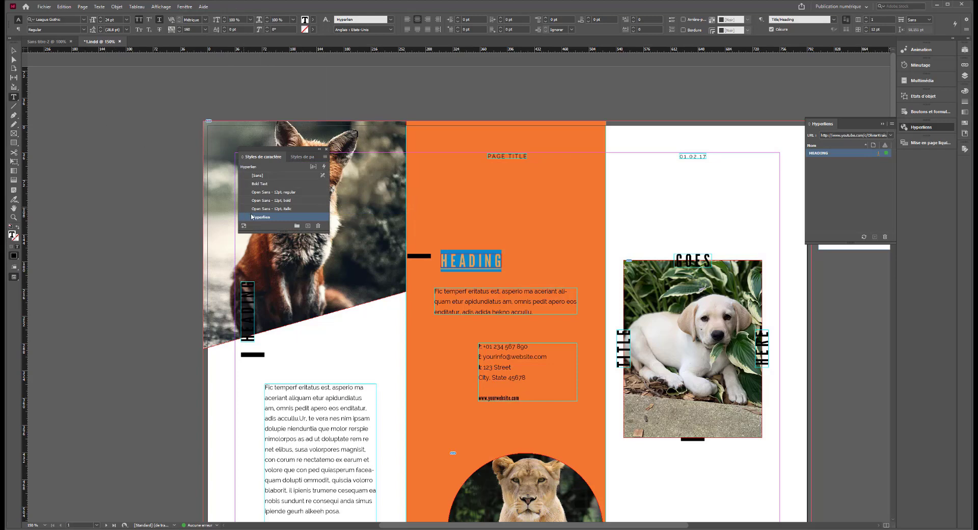
{"action": "left_click_drag", "start_coordinate": [290, 148], "coordinate": [123, 102]}
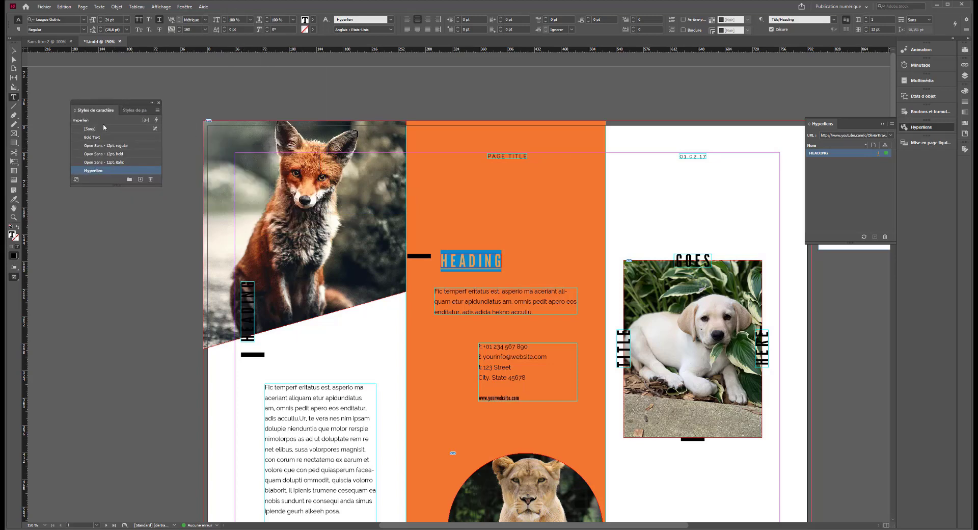
{"action": "left_click", "coordinate": [96, 138]}
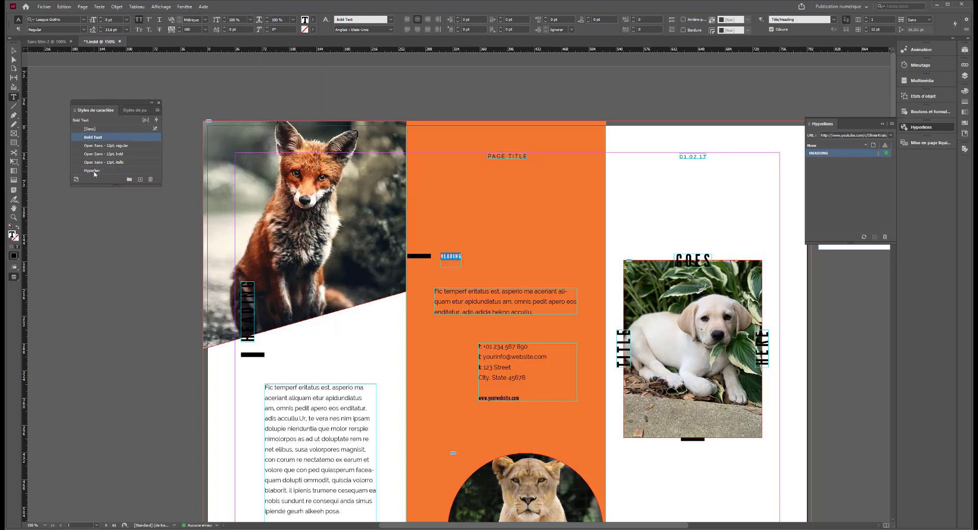
Reapply the Hyperlien character style to the selected HEADING text and turn off underlining in that style
{"action": "left_click", "coordinate": [94, 171]}
{"action": "left_click", "coordinate": [118, 170]}
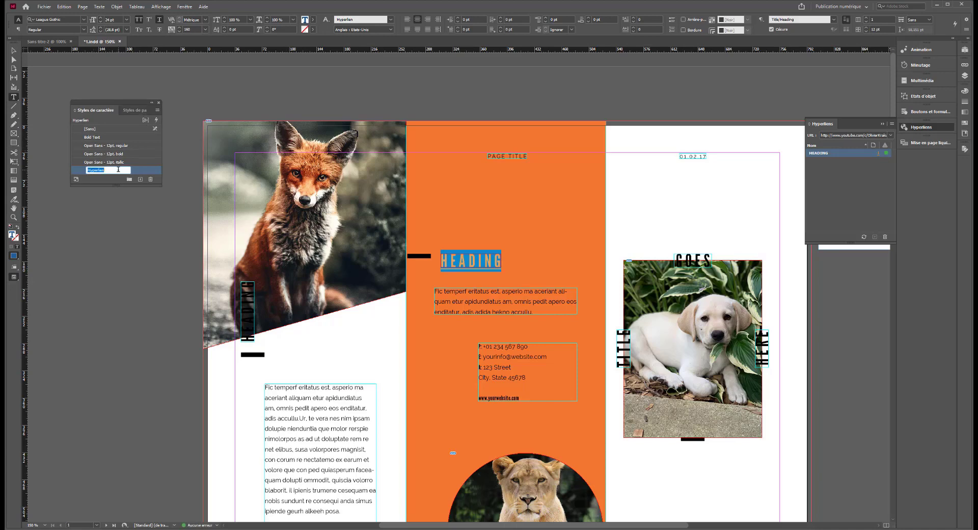
{"action": "key", "text": "Return"}
{"action": "double_click", "coordinate": [118, 170]}
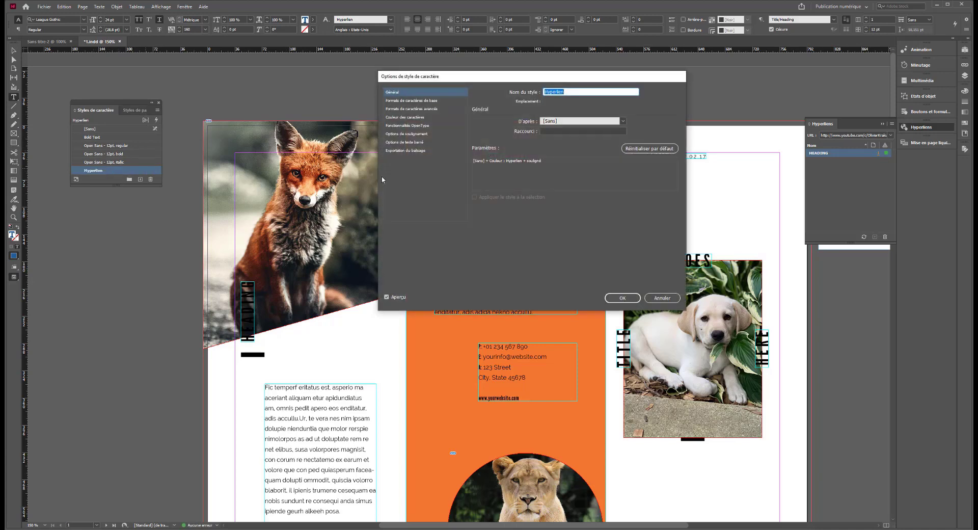
{"action": "left_click_drag", "start_coordinate": [453, 76], "coordinate": [632, 121]}
{"action": "left_click", "coordinate": [597, 178]}
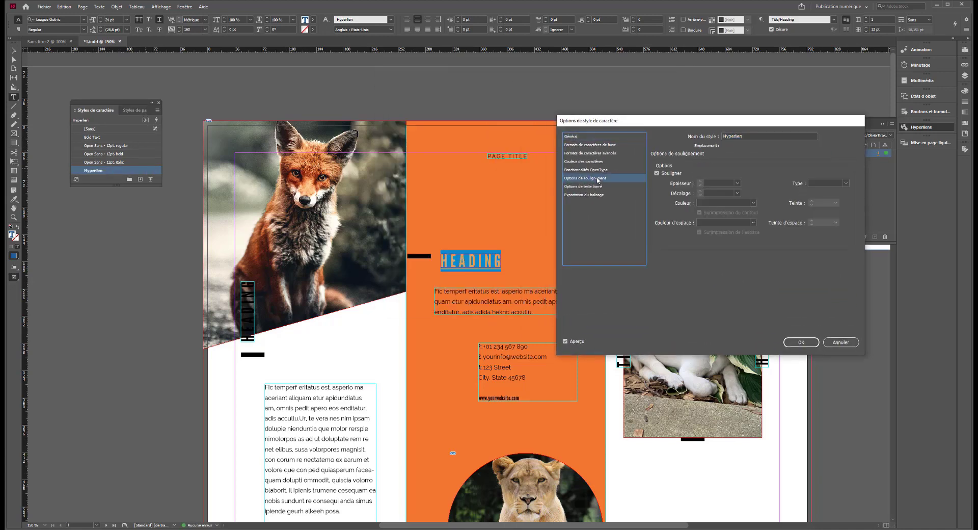
{"action": "left_click", "coordinate": [656, 173]}
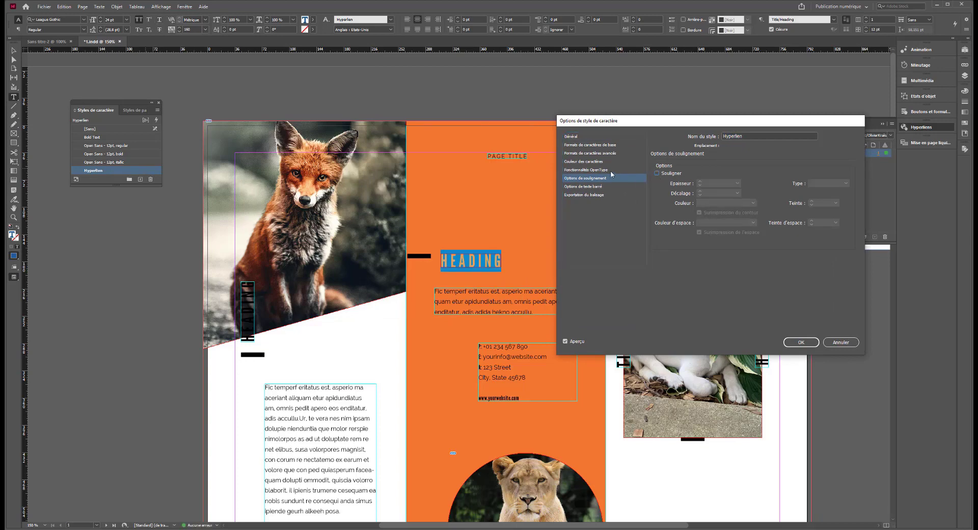
Set the Hyperlien style's character colour to [Noir] and save the style changes
{"action": "left_click", "coordinate": [598, 160]}
{"action": "left_click", "coordinate": [733, 177]}
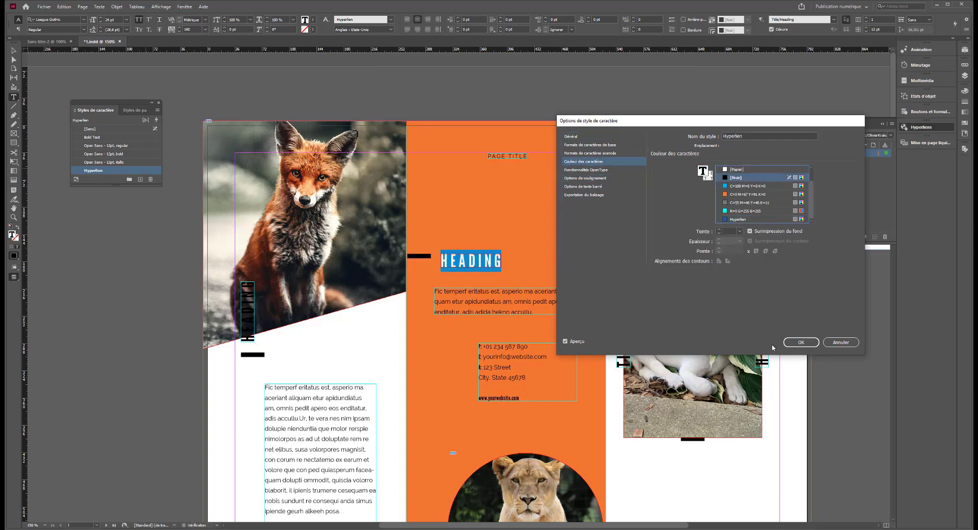
{"action": "left_click", "coordinate": [801, 342]}
{"action": "left_click", "coordinate": [471, 260]}
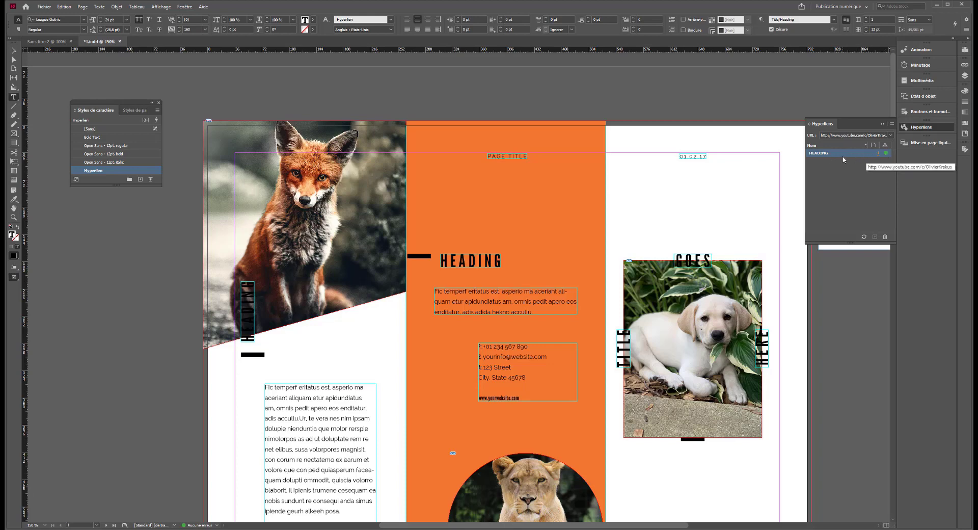
Test the HEADING link's URL in the browser, then return to the document and refresh the URL status
{"action": "left_click", "coordinate": [885, 154]}
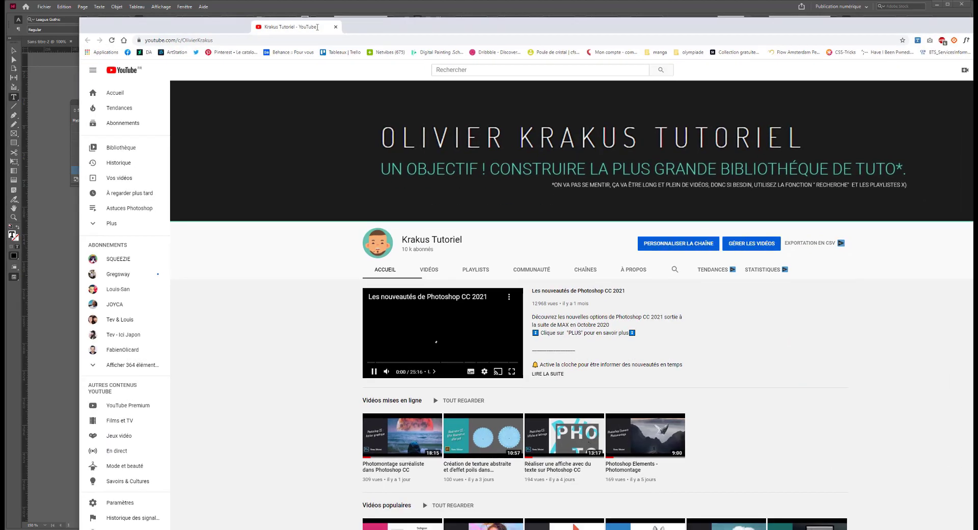
{"action": "left_click", "coordinate": [167, 27]}
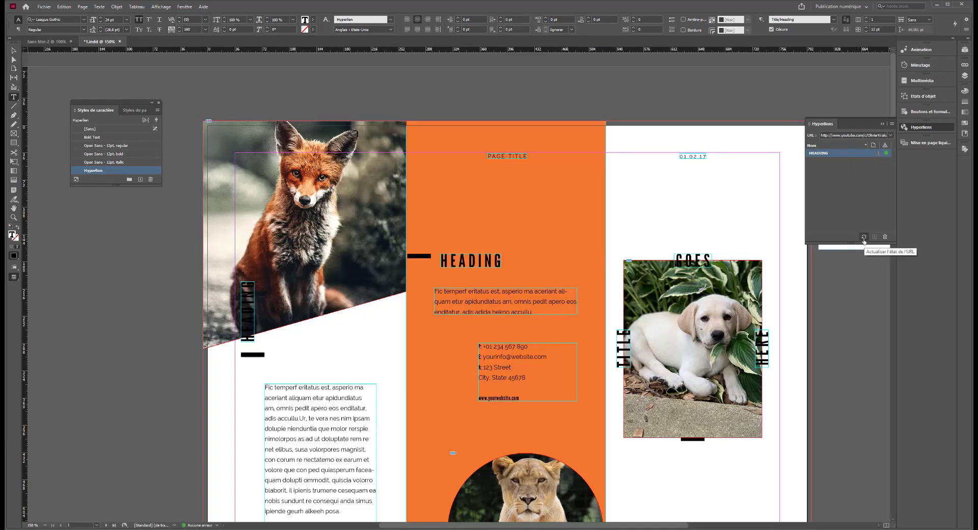
{"action": "left_click", "coordinate": [863, 238]}
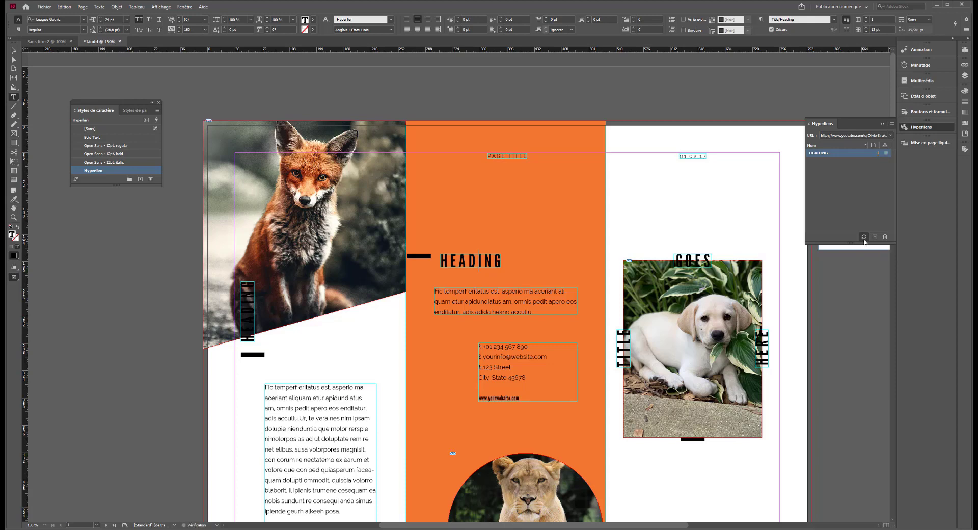
Open the HEADING hyperlink for editing, switch its link type to Fichier and browse for a target file
{"action": "double_click", "coordinate": [842, 154]}
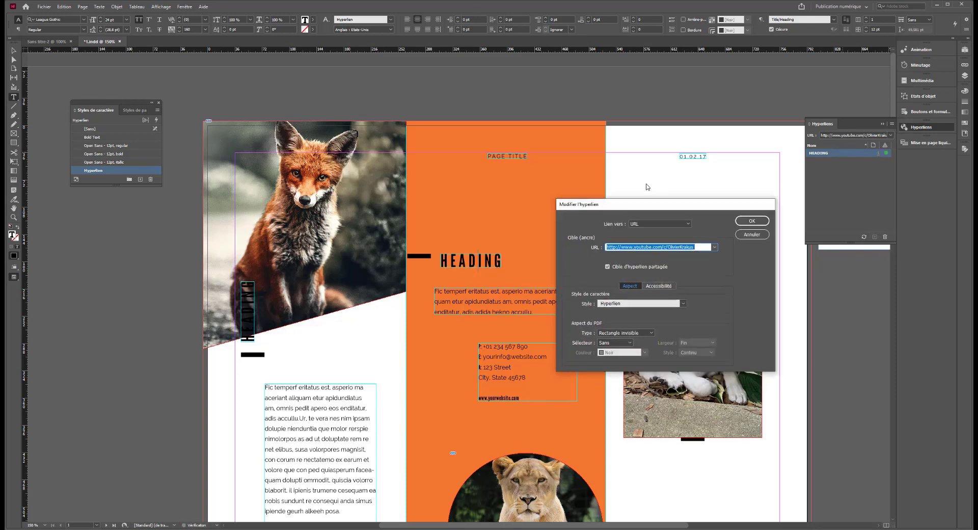
{"action": "left_click_drag", "start_coordinate": [658, 220], "coordinate": [656, 100]}
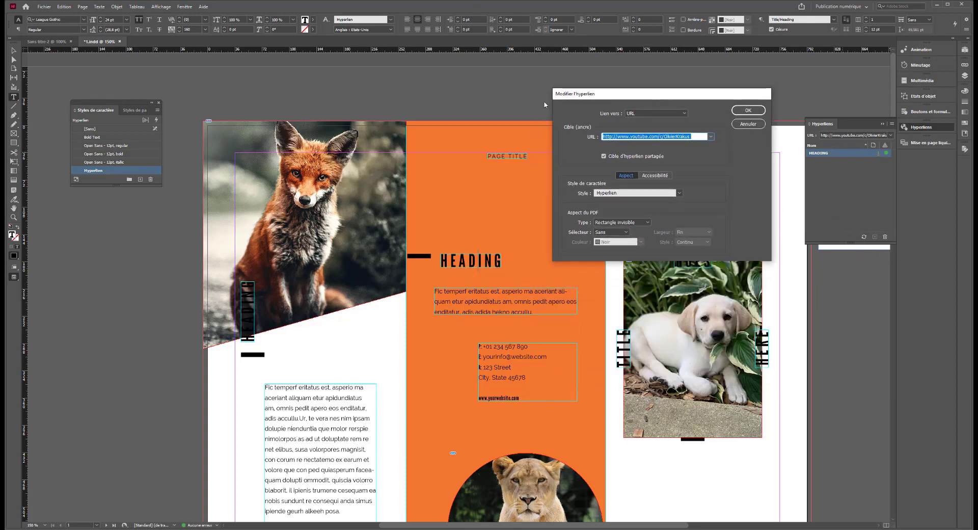
{"action": "left_click", "coordinate": [658, 113]}
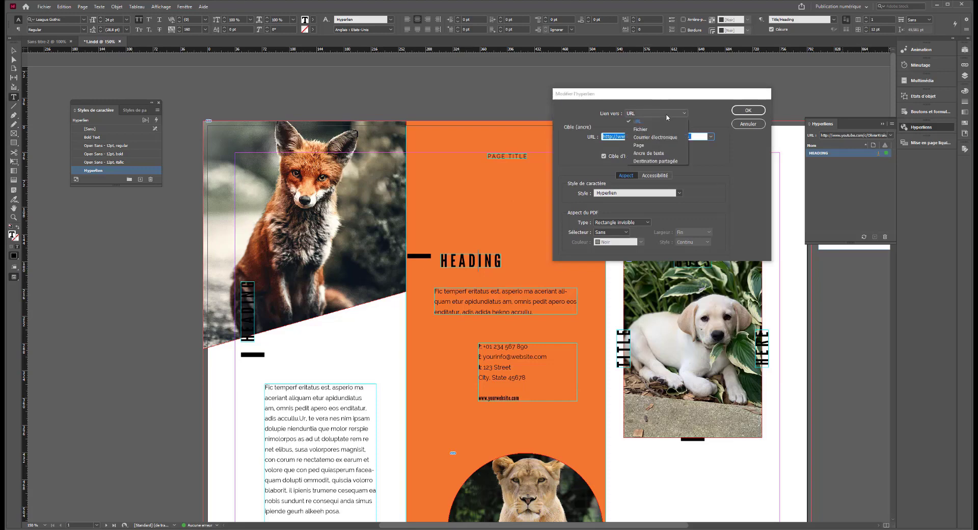
{"action": "left_click", "coordinate": [658, 123]}
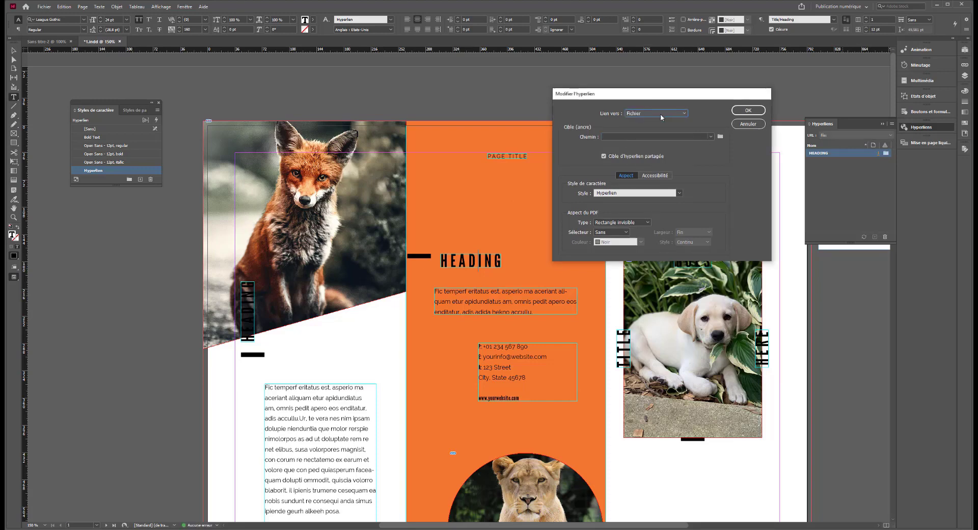
{"action": "left_click", "coordinate": [721, 137]}
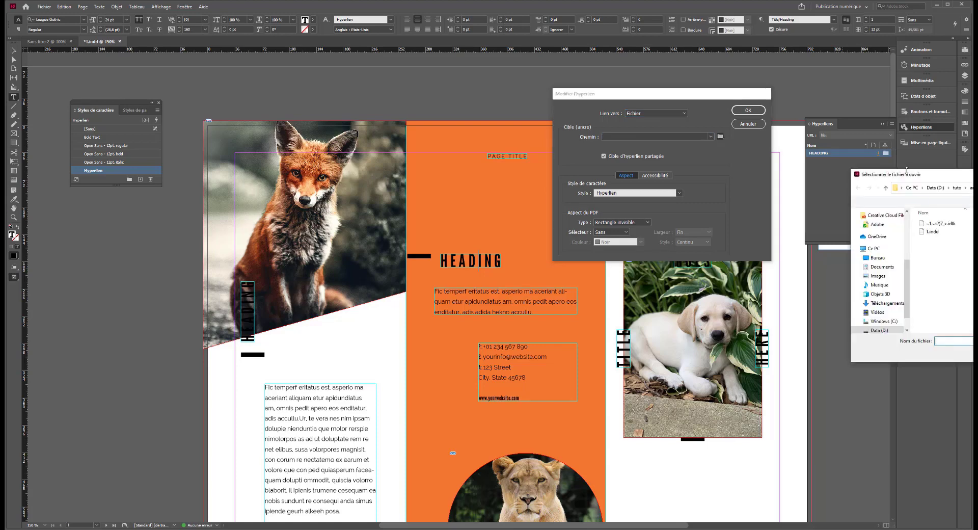
{"action": "left_click_drag", "start_coordinate": [841, 171], "coordinate": [518, 157]}
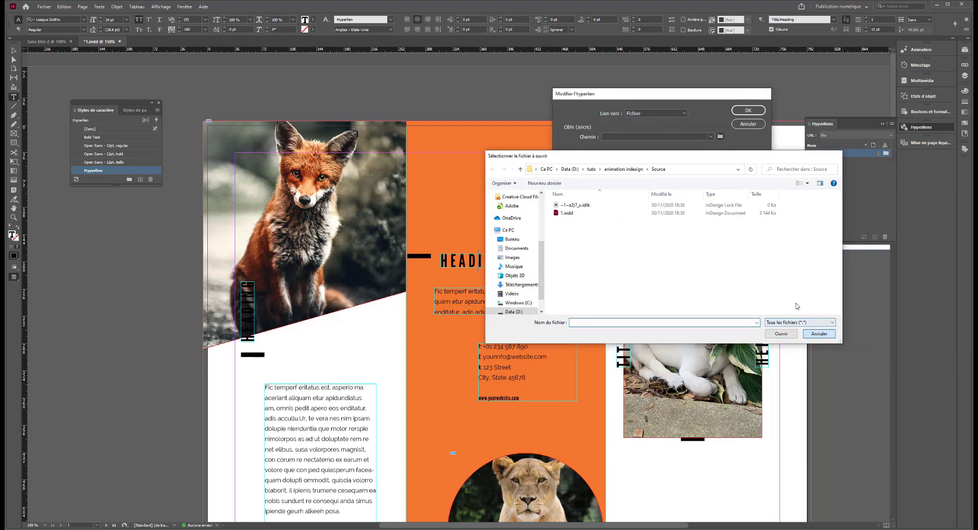
{"action": "left_click", "coordinate": [819, 334]}
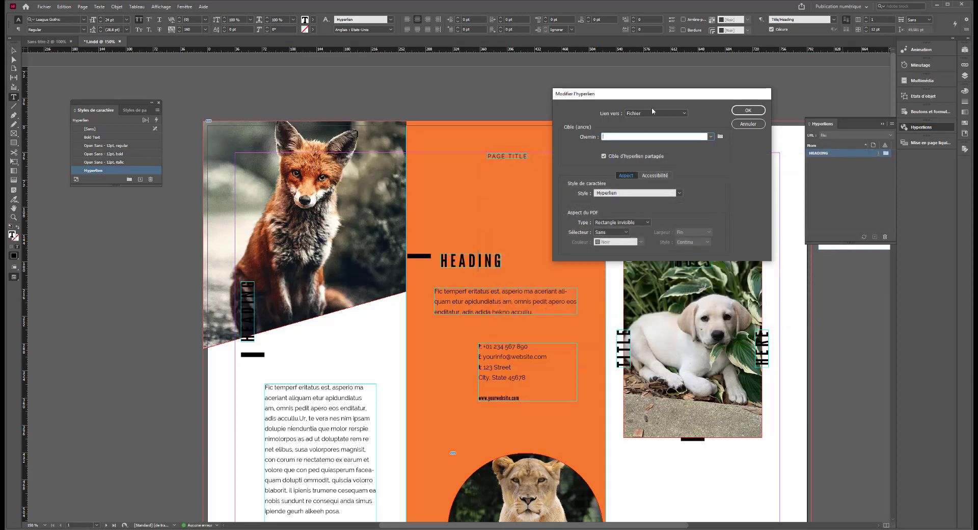
Switch the hyperlink's link type to Courrier électronique and look at its address and subject settings
{"action": "left_click", "coordinate": [653, 112]}
{"action": "left_click", "coordinate": [655, 141]}
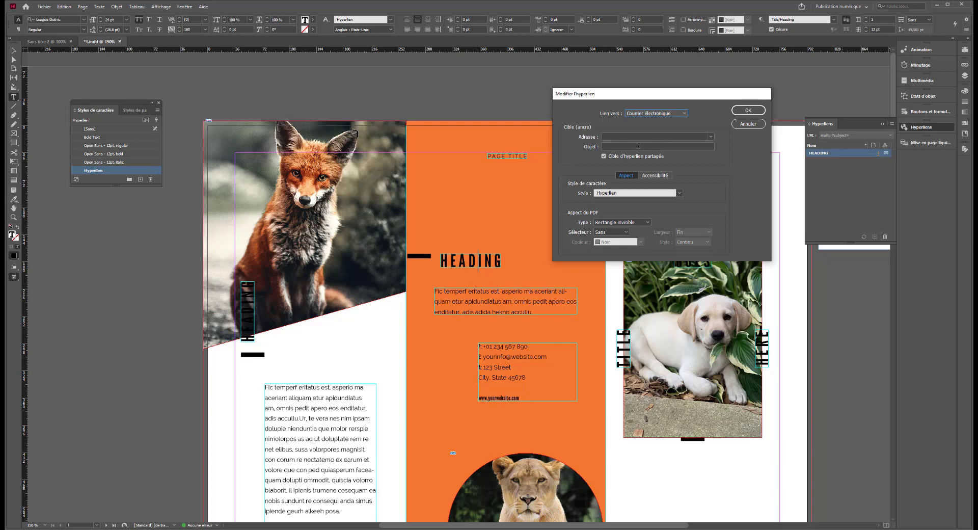
{"action": "left_click", "coordinate": [710, 137]}
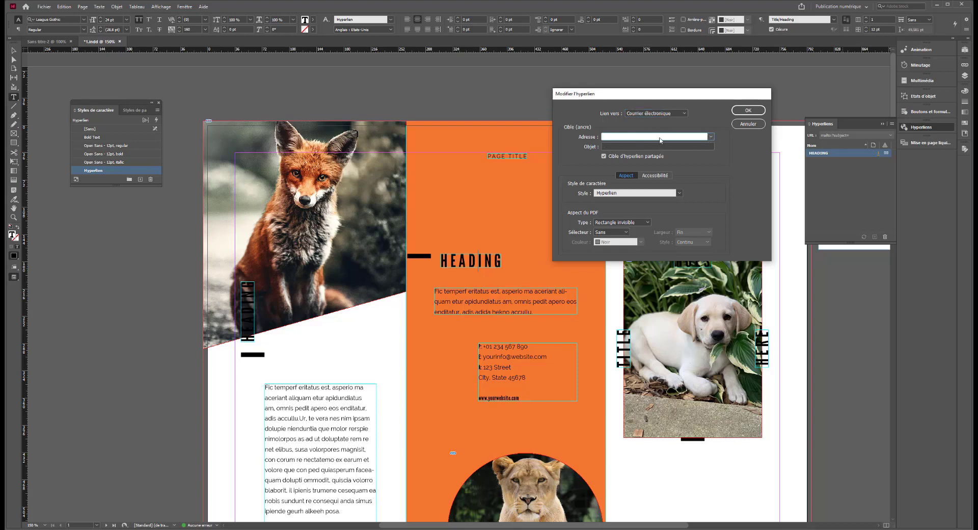
{"action": "left_click", "coordinate": [652, 146]}
Switch the hyperlink's link type to Page and look at the target page number setting
{"action": "left_click", "coordinate": [667, 114]}
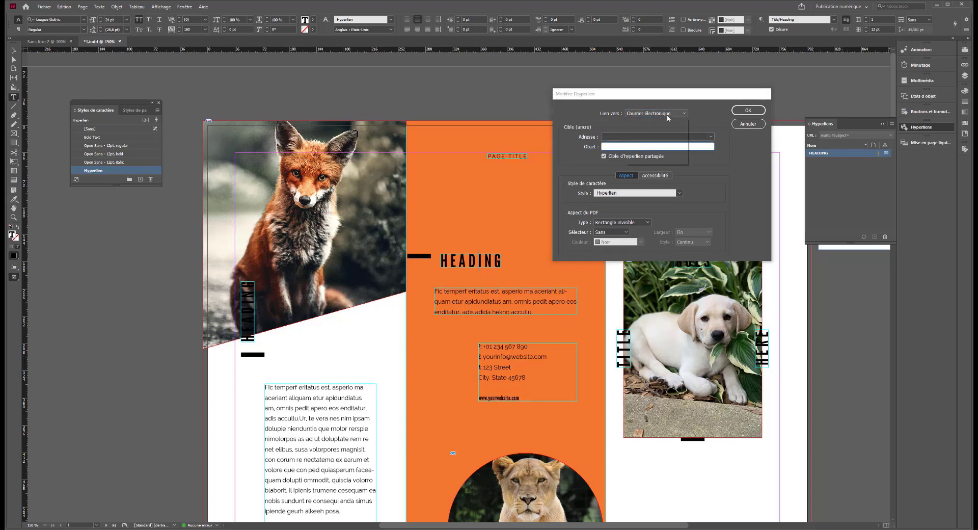
{"action": "left_click", "coordinate": [652, 145]}
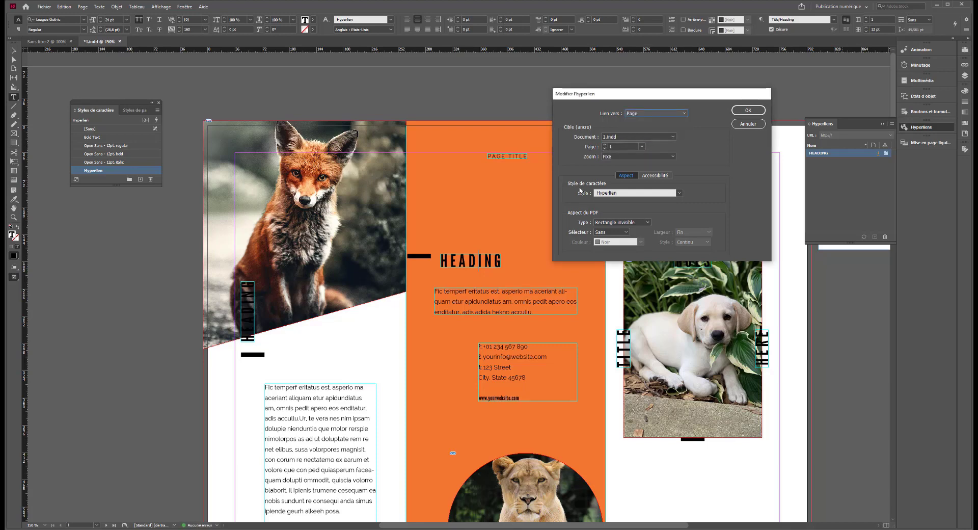
{"action": "left_click", "coordinate": [637, 146]}
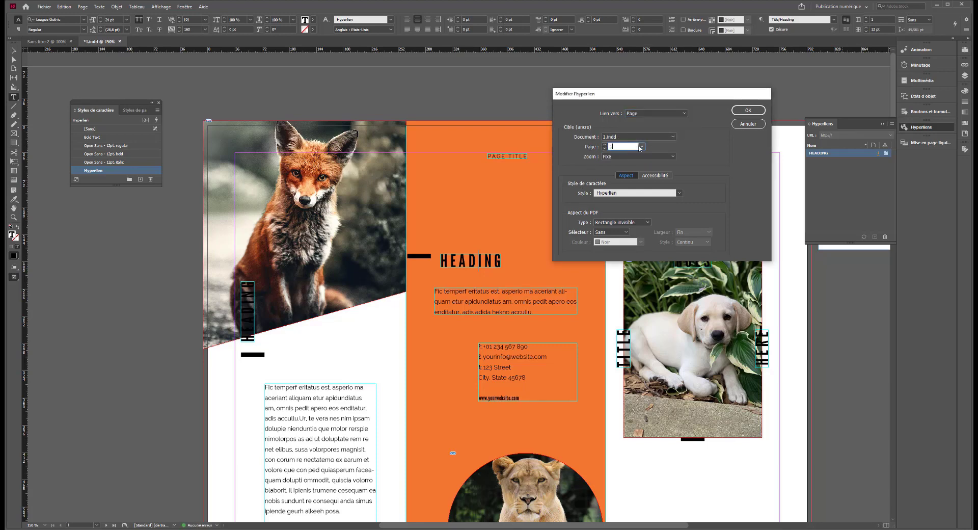
{"action": "left_click", "coordinate": [640, 147]}
{"action": "left_click", "coordinate": [620, 160]}
Browse for another target document for the page link, cancel the search and set the zoom to Page entière
{"action": "left_click", "coordinate": [659, 136]}
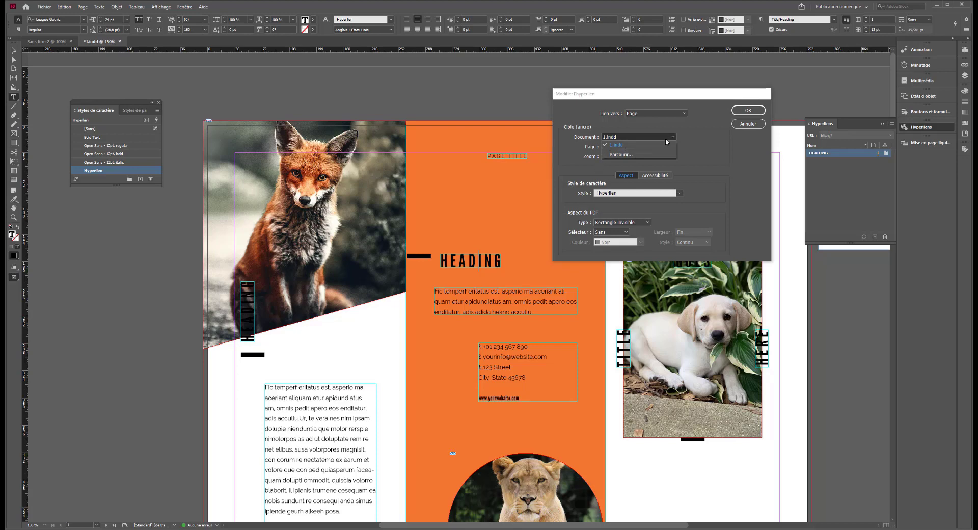
{"action": "left_click", "coordinate": [638, 155]}
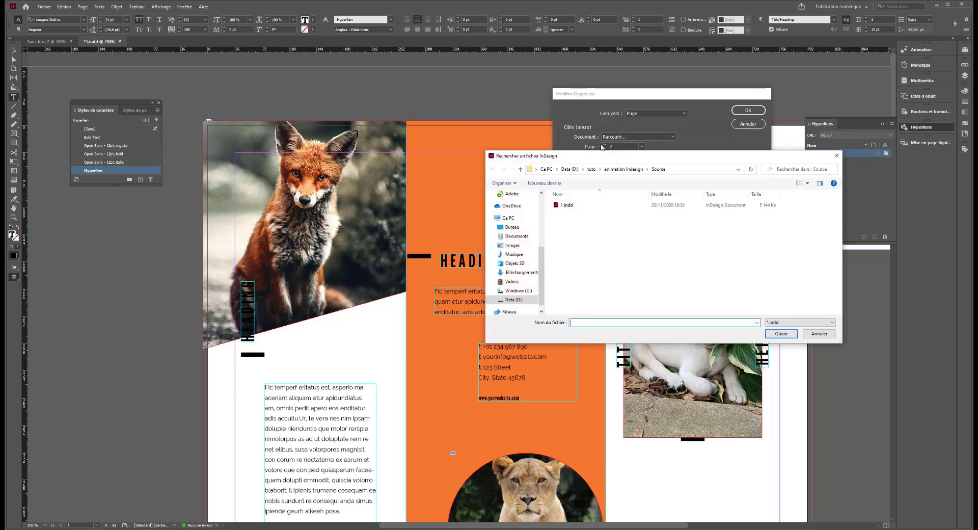
{"action": "left_click", "coordinate": [818, 333]}
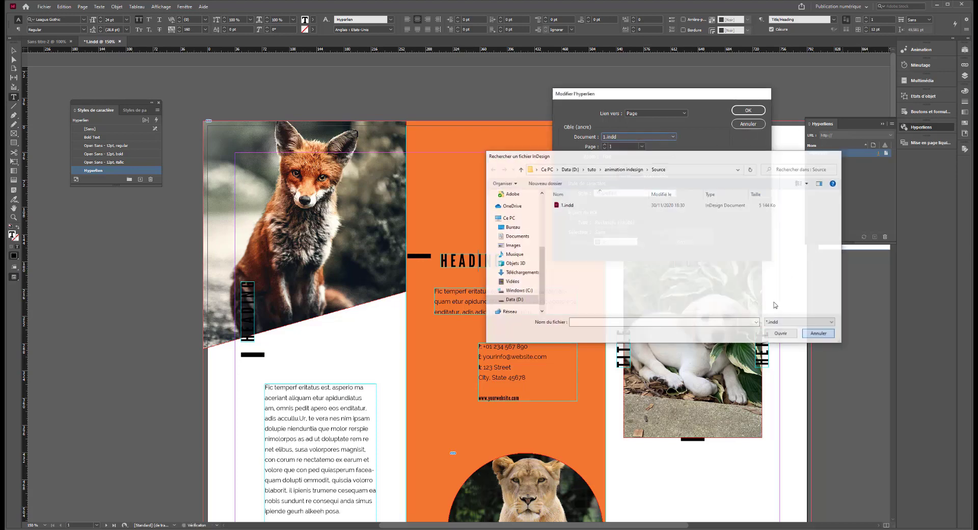
{"action": "left_click", "coordinate": [636, 156]}
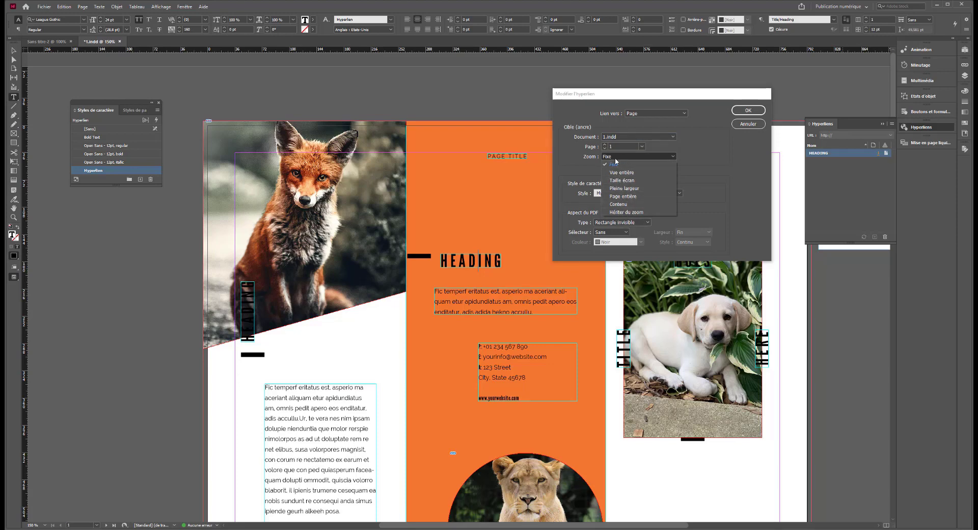
{"action": "left_click", "coordinate": [623, 196]}
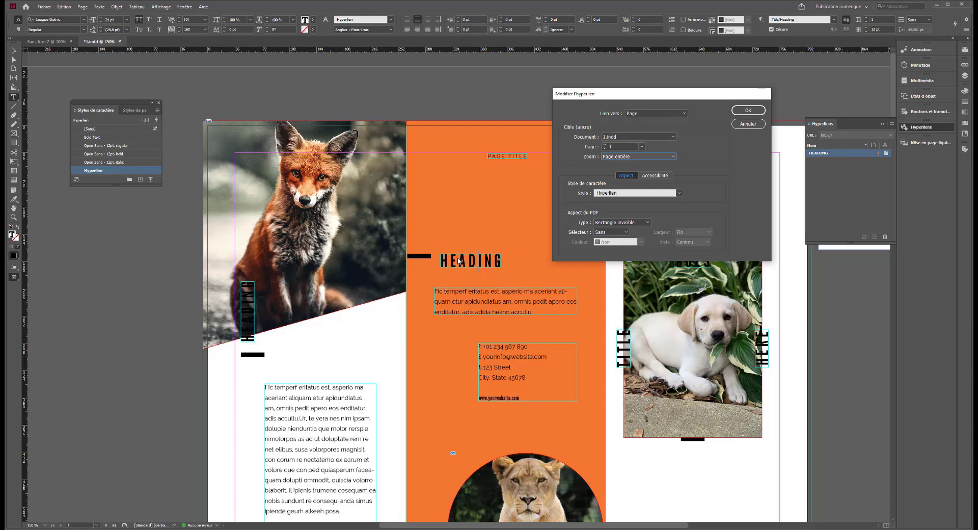
Switch the hyperlink's link type to Ancre de texte and check which text anchors 1.indd offers
{"action": "left_click", "coordinate": [643, 113]}
{"action": "left_click", "coordinate": [648, 154]}
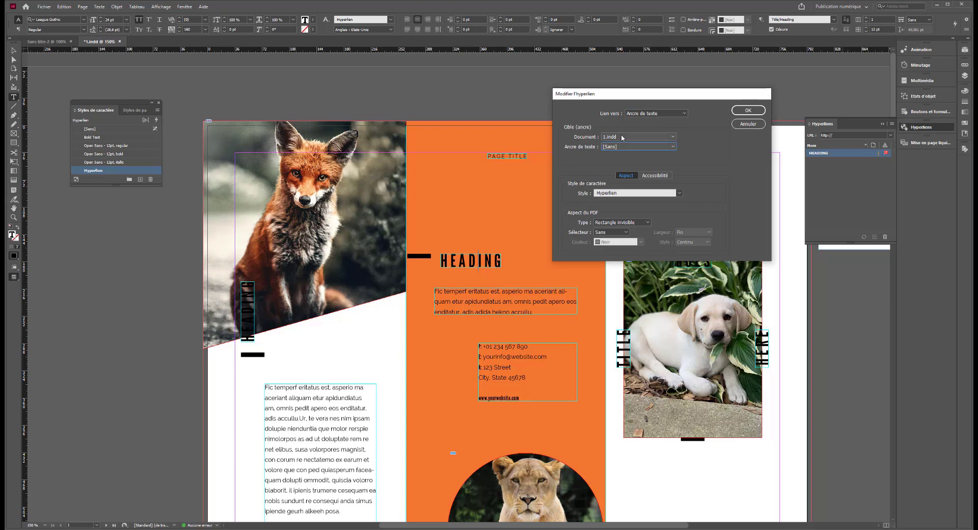
{"action": "left_click", "coordinate": [656, 113]}
{"action": "left_click", "coordinate": [639, 153]}
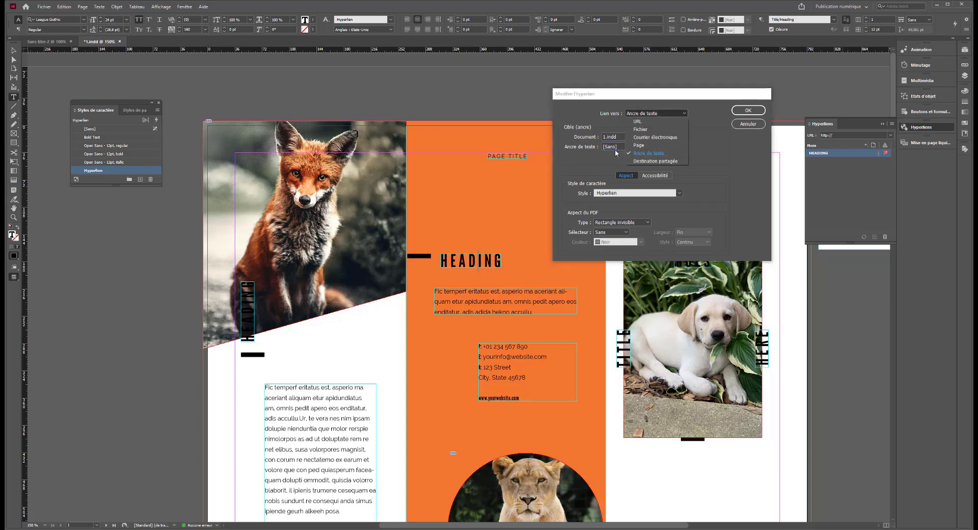
{"action": "left_click", "coordinate": [643, 146]}
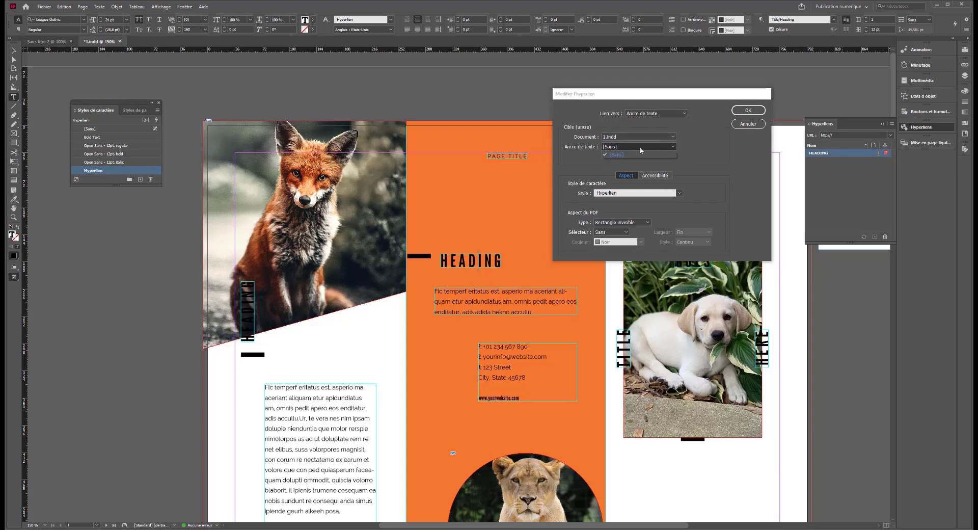
Switch the link type to Destination partagée, check its document choices and cancel the hyperlink edit
{"action": "left_click", "coordinate": [652, 113]}
{"action": "left_click", "coordinate": [650, 161]}
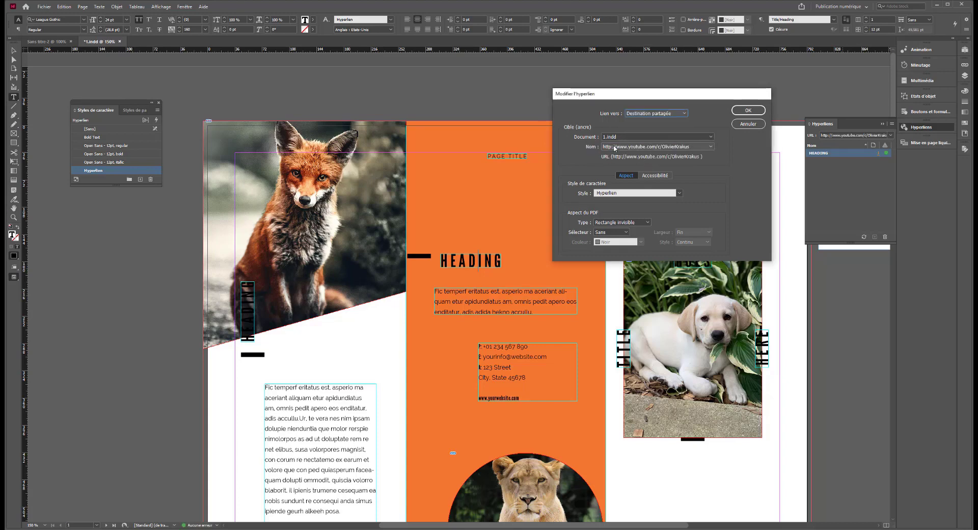
{"action": "left_click", "coordinate": [655, 137]}
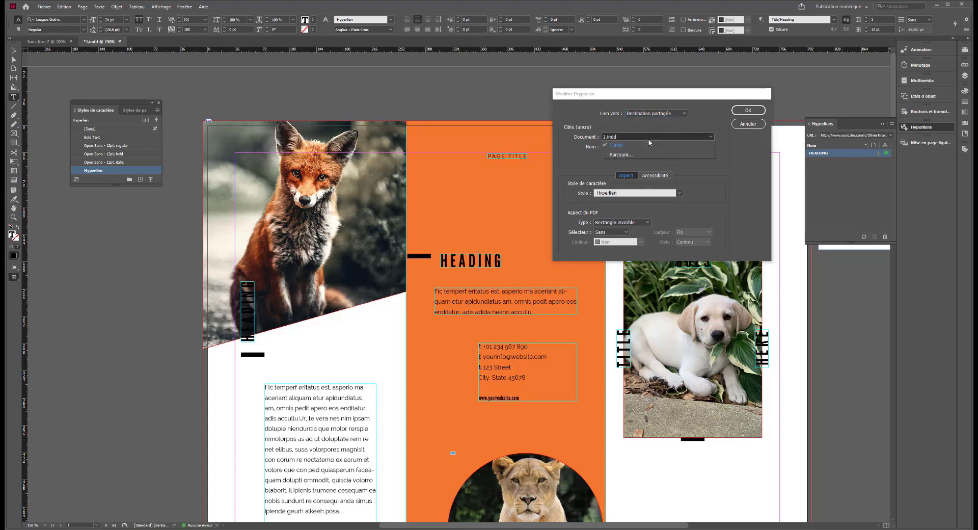
{"action": "left_click", "coordinate": [749, 124]}
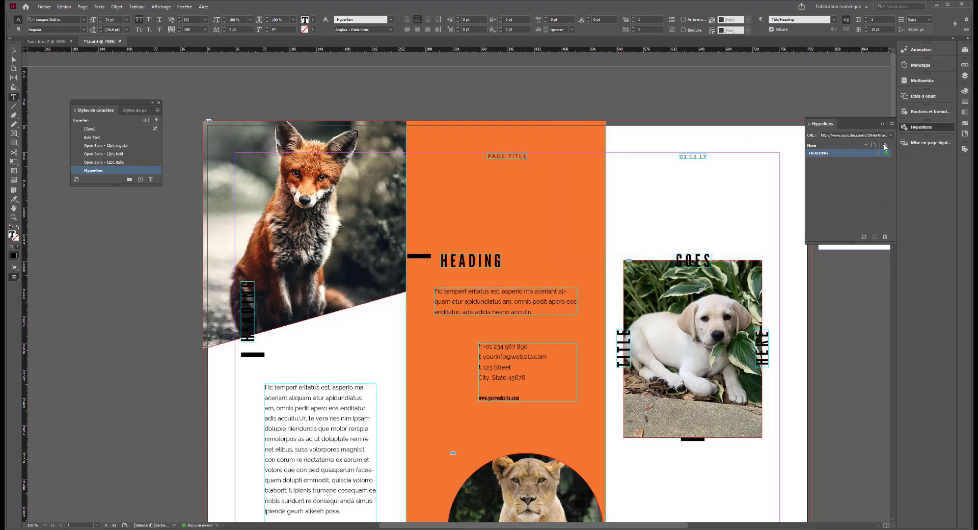
Copy the HEADING link's URL and move the floating Hyperliens panel over the boundary of the orange column
{"action": "left_click", "coordinate": [865, 135]}
{"action": "key", "text": "ctrl+c"}
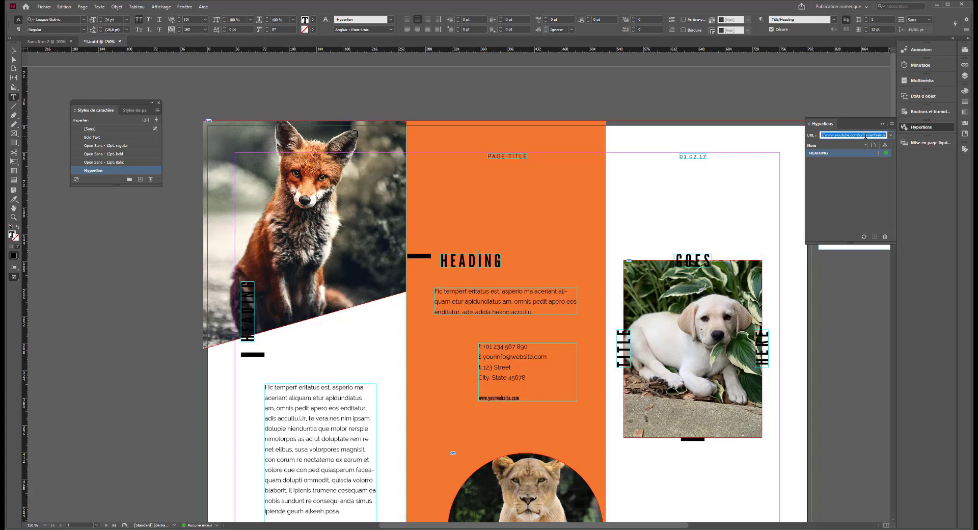
{"action": "left_click", "coordinate": [891, 124]}
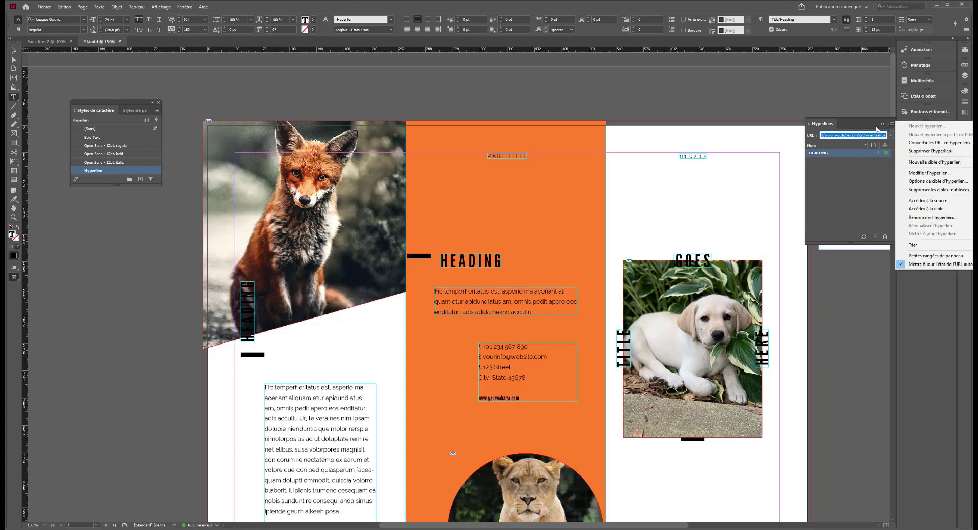
{"action": "left_click_drag", "start_coordinate": [846, 129], "coordinate": [606, 118]}
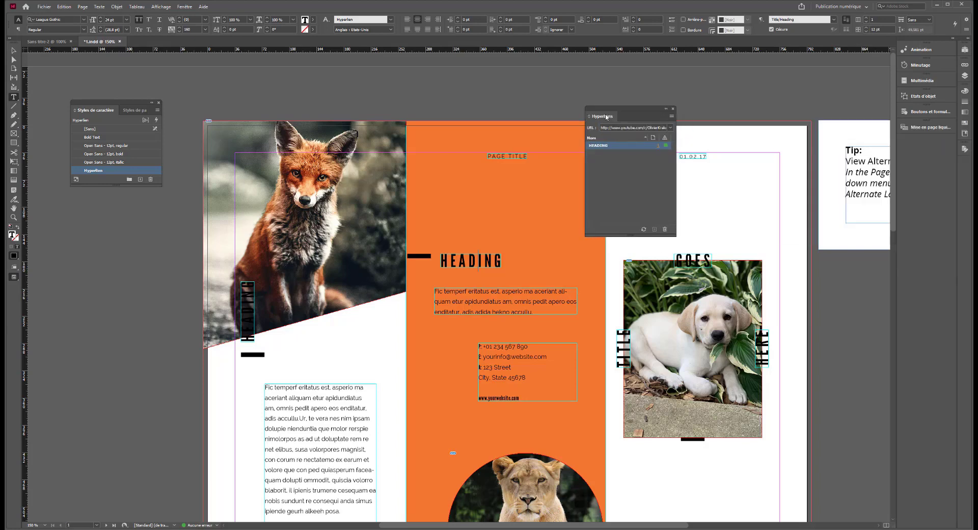
Dock the floating Hyperliens panel in the same group as Mise en page liquide and expand it
{"action": "left_click", "coordinate": [671, 116]}
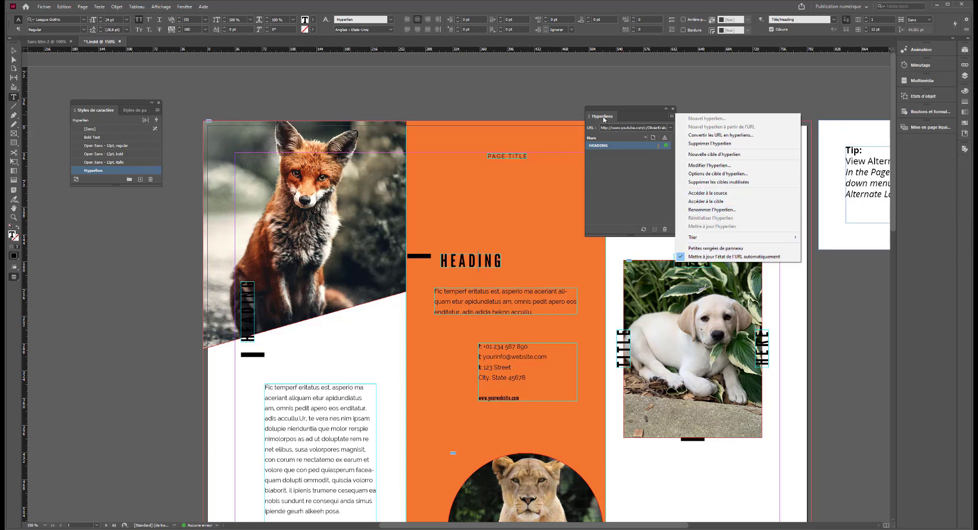
{"action": "left_click_drag", "start_coordinate": [603, 116], "coordinate": [913, 126]}
{"action": "left_click", "coordinate": [916, 127]}
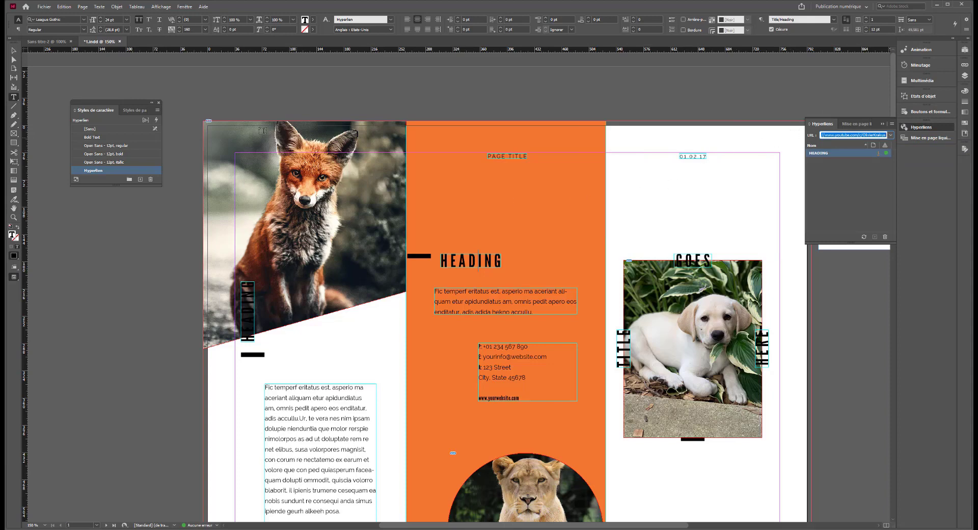
{"action": "left_click", "coordinate": [14, 50]}
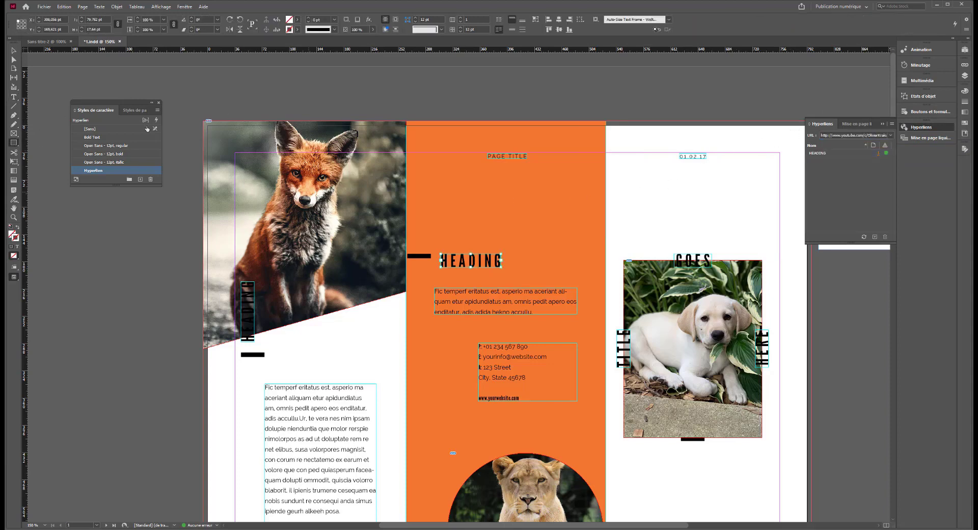
{"action": "left_click", "coordinate": [335, 256]}
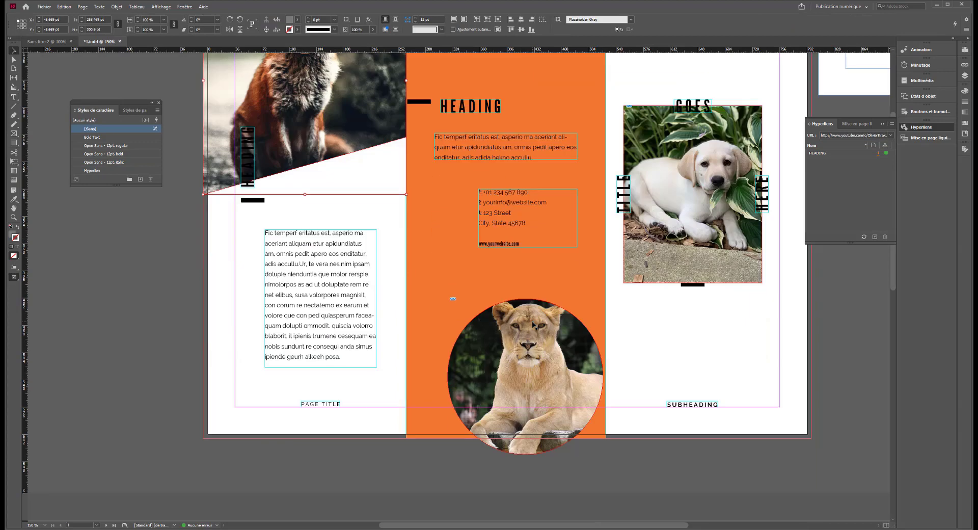
{"action": "scroll", "coordinate": [534, 326], "scroll_direction": "down", "scroll_amount": 3}
{"action": "left_click", "coordinate": [536, 375]}
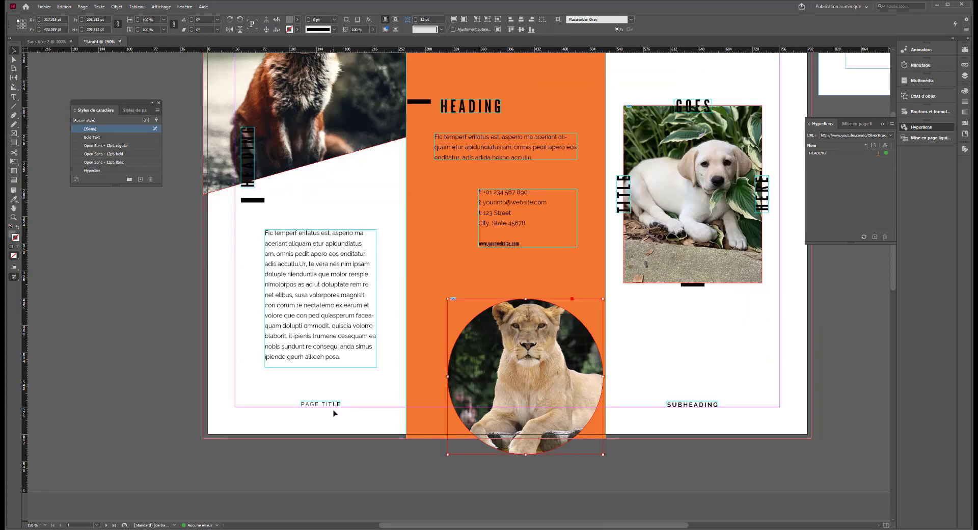
{"action": "left_click", "coordinate": [875, 237]}
{"action": "left_click", "coordinate": [632, 114]}
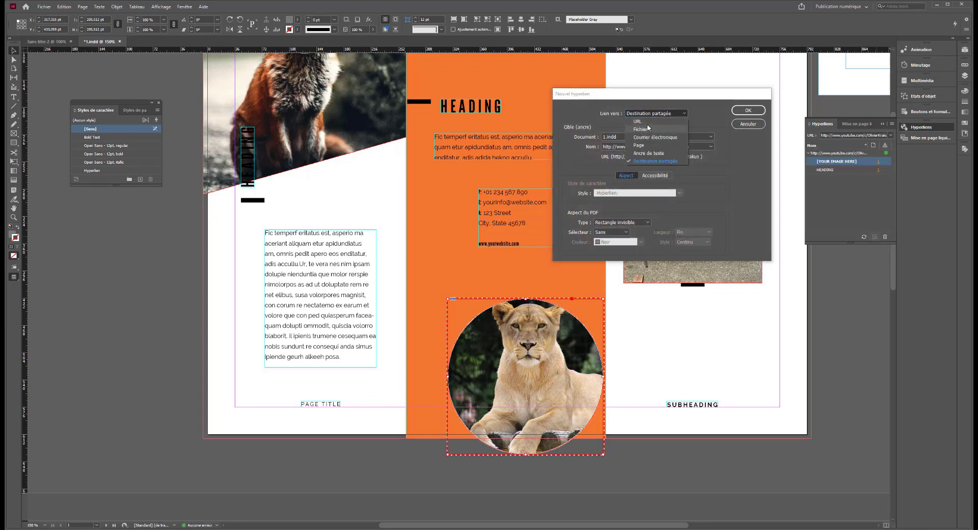
{"action": "left_click", "coordinate": [648, 129]}
{"action": "left_click", "coordinate": [641, 113]}
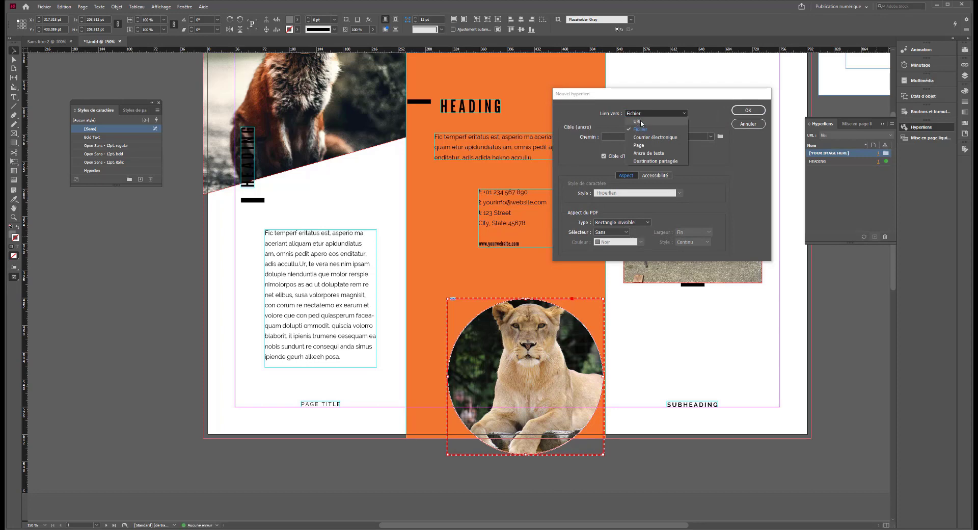
{"action": "left_click", "coordinate": [639, 122]}
{"action": "left_click", "coordinate": [634, 135]}
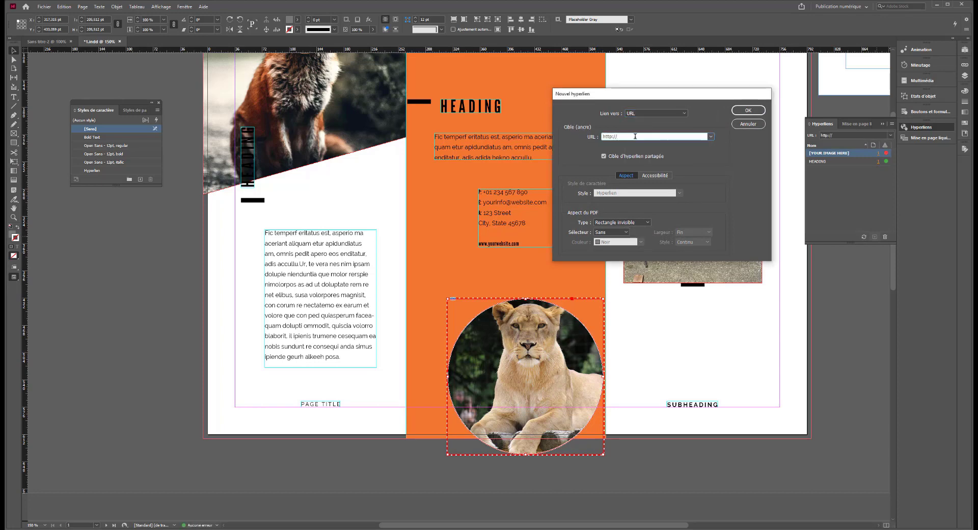
{"action": "left_click", "coordinate": [756, 109]}
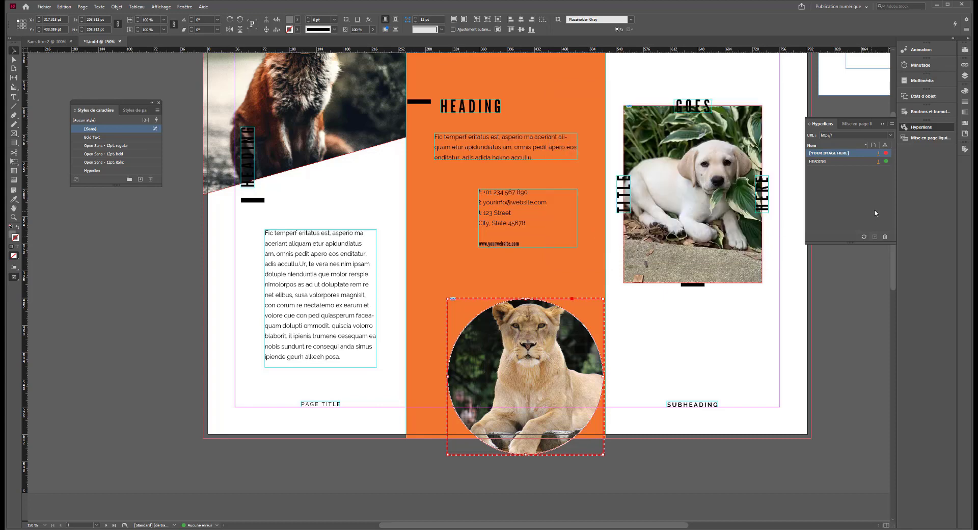
Edit the [YOUR IMAGE HERE] hyperlink and replace its URL with the copied YouTube channel address
{"action": "double_click", "coordinate": [884, 154]}
{"action": "right_click", "coordinate": [639, 137]}
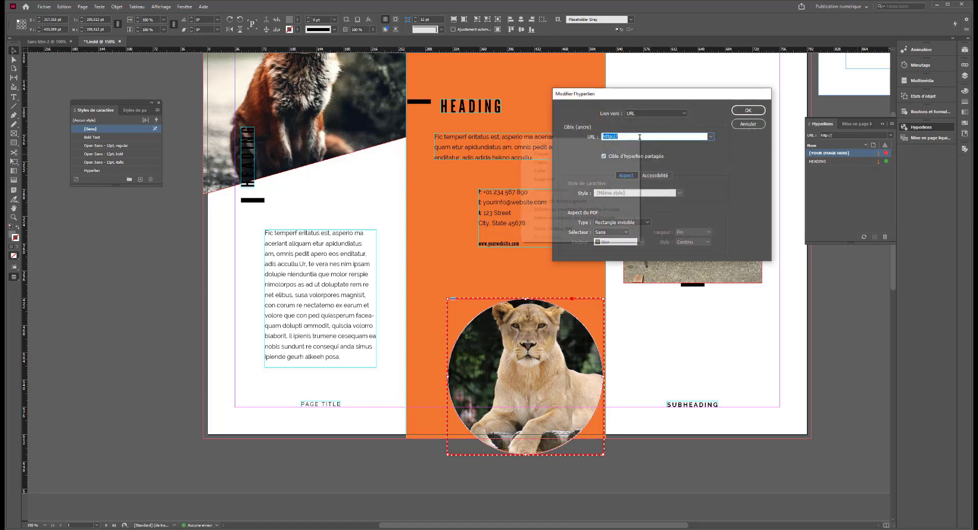
{"action": "left_click", "coordinate": [539, 170]}
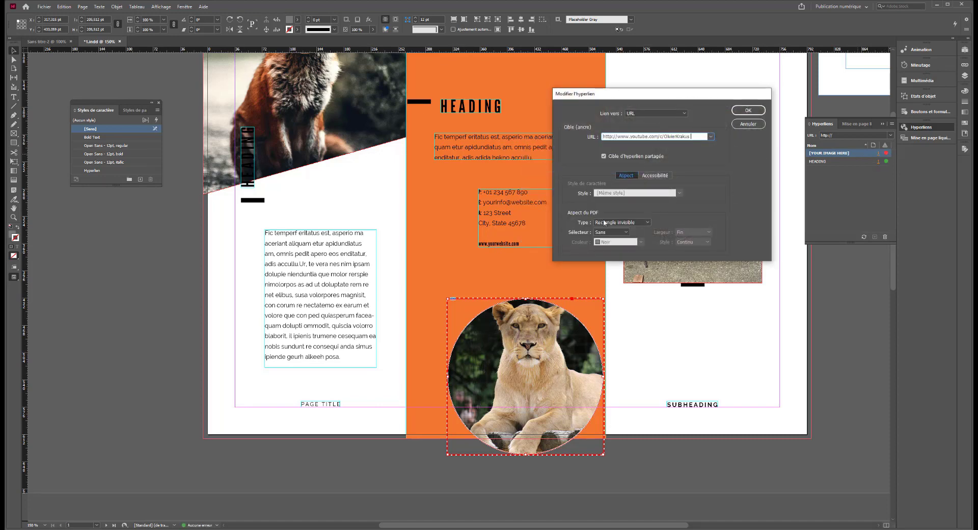
{"action": "left_click", "coordinate": [747, 111]}
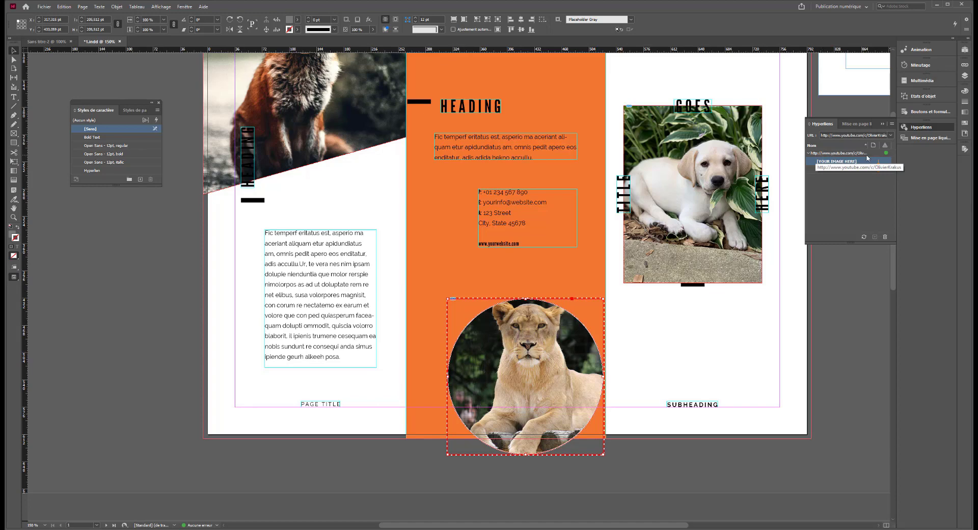
Collapse and re-expand the shared YouTube URL group in the hyperlink list and select its entry
{"action": "left_click", "coordinate": [808, 153]}
{"action": "left_click", "coordinate": [808, 153]}
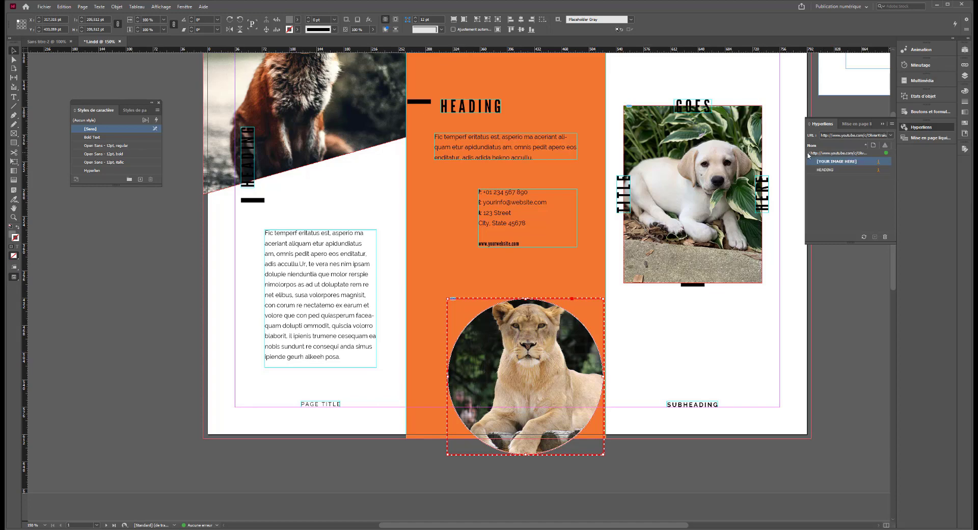
{"action": "left_click", "coordinate": [857, 153]}
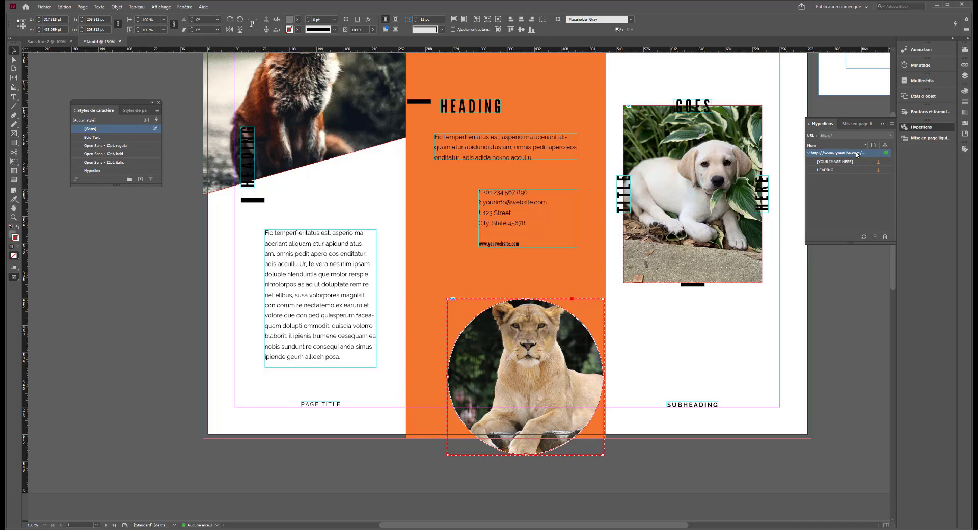
{"action": "double_click", "coordinate": [835, 161]}
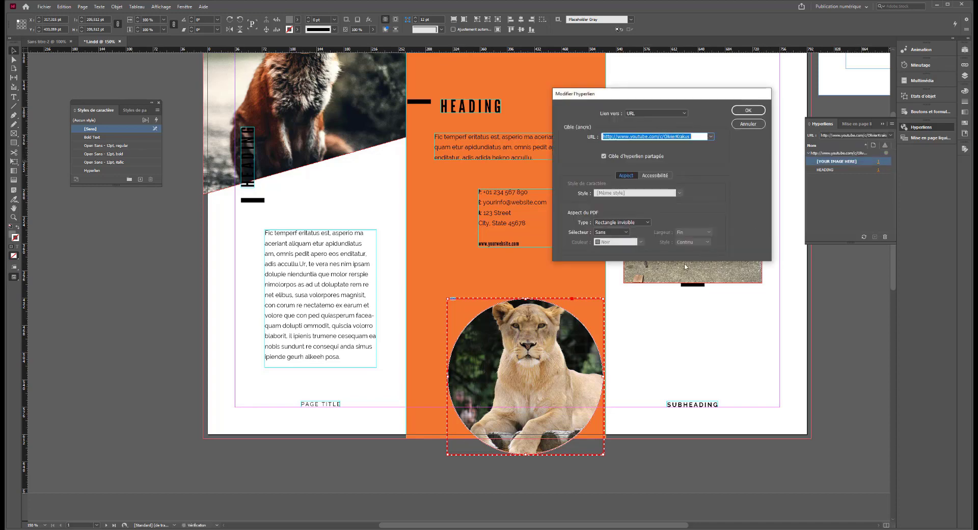
{"action": "left_click_drag", "start_coordinate": [693, 137], "coordinate": [659, 136]}
{"action": "key", "text": "BackSpace"}
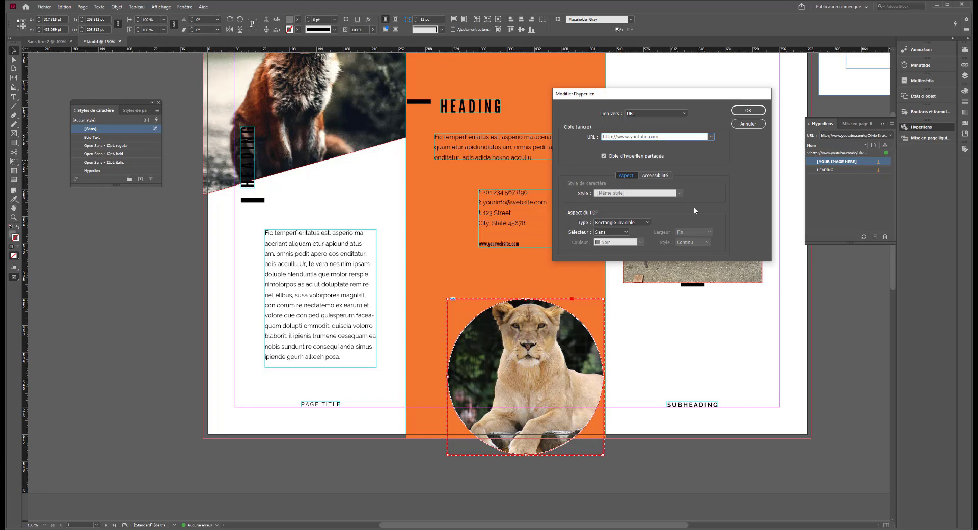
{"action": "key", "text": "Return"}
Alternate between the HEADING and [YOUR IMAGE HERE] hyperlinks to compare their URLs
{"action": "left_click", "coordinate": [851, 161]}
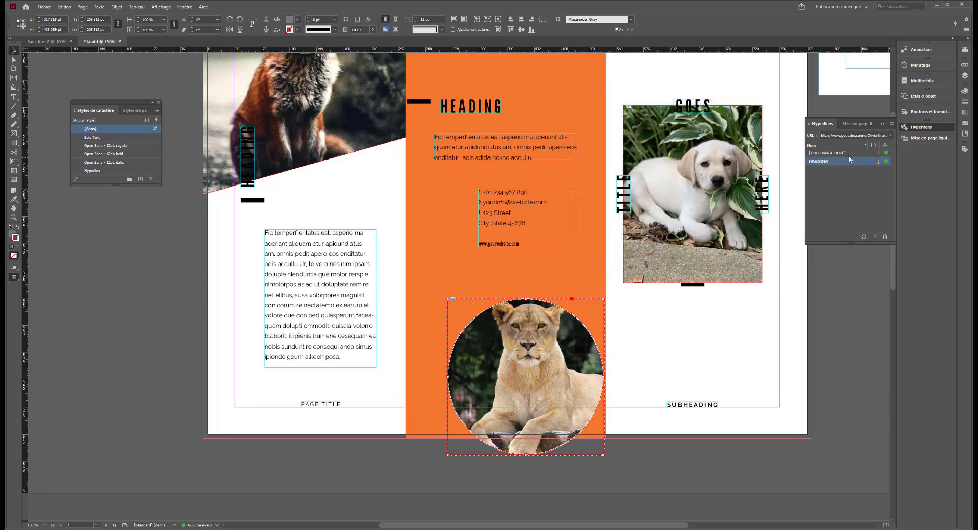
{"action": "left_click", "coordinate": [849, 154]}
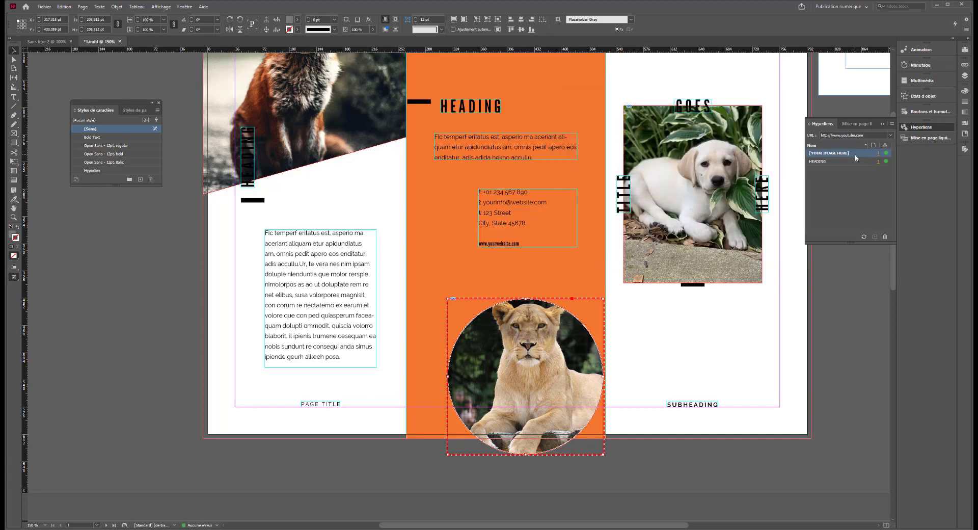
{"action": "left_click", "coordinate": [853, 162]}
{"action": "left_click", "coordinate": [852, 154]}
{"action": "left_click", "coordinate": [849, 162]}
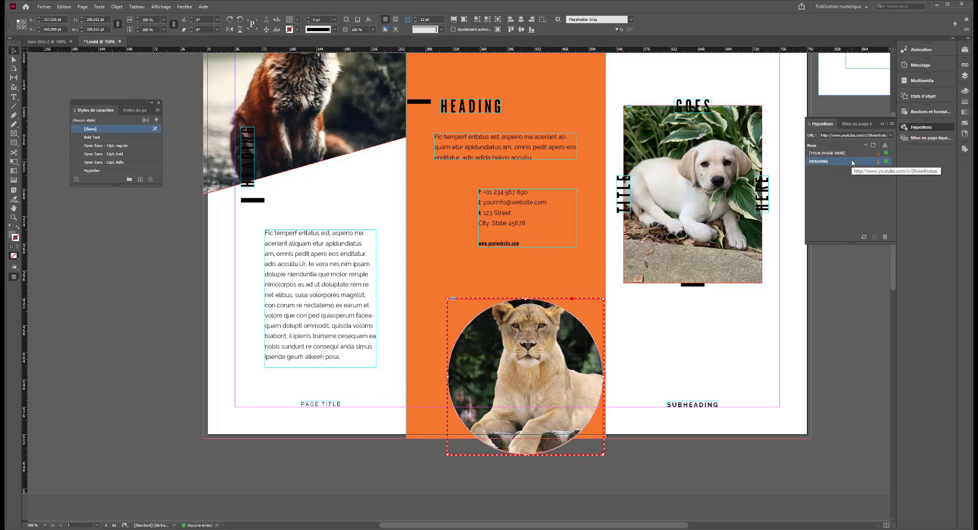